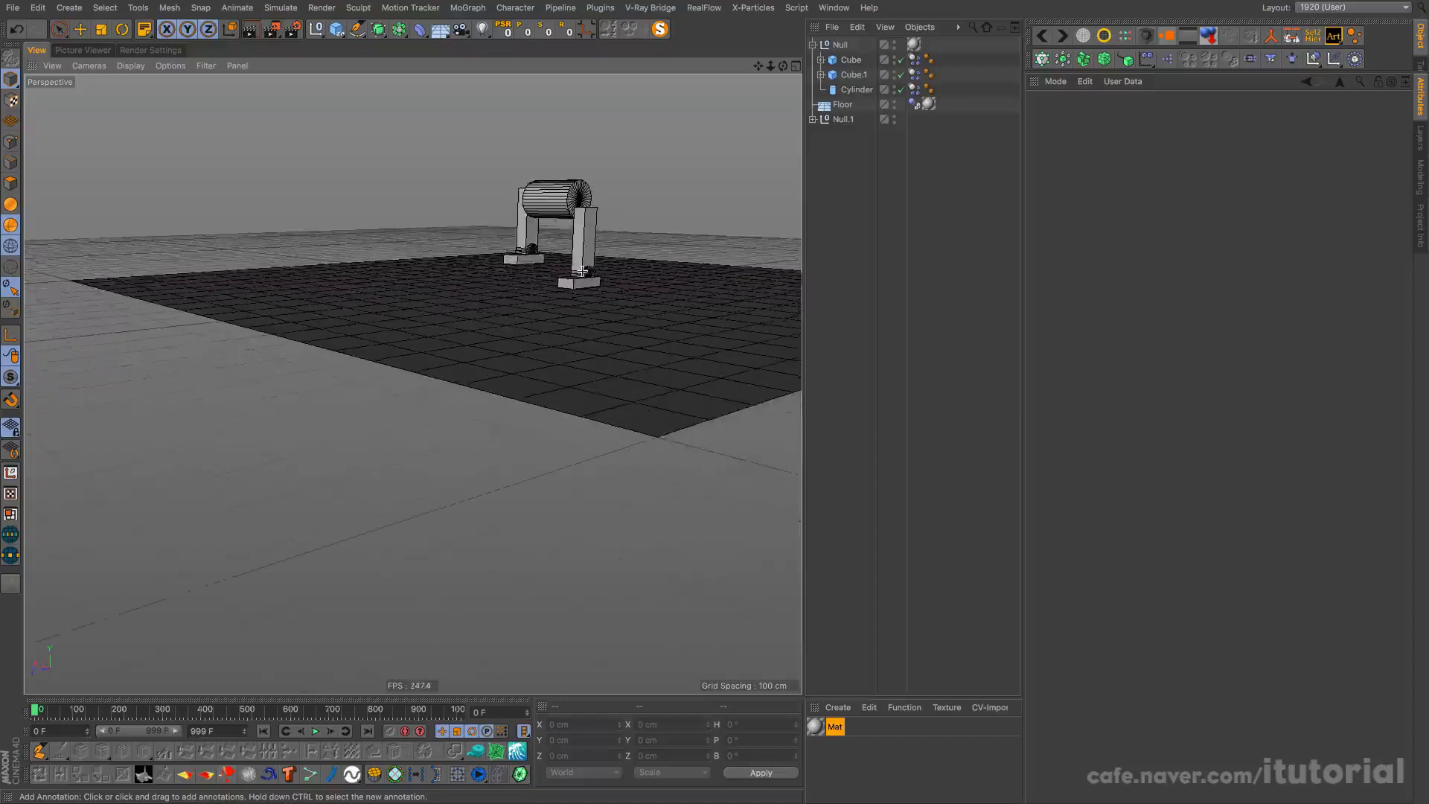
Play the walking simulation while viewing the two-legged model from several angles, then stop it and return to frame 0
alt+drag(568, 220, 603, 298)
alt+middle_drag(603, 298, 586, 251)
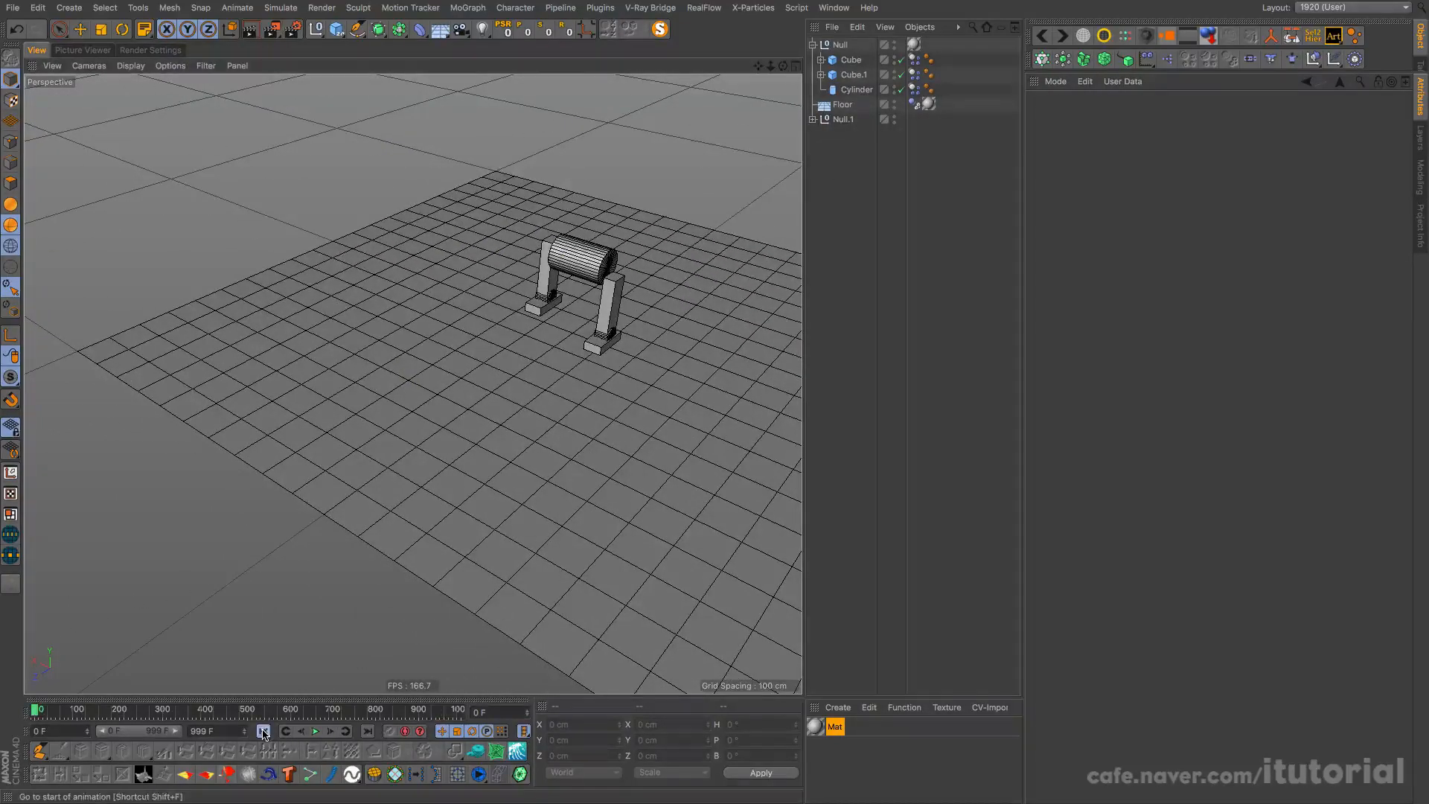
click(316, 731)
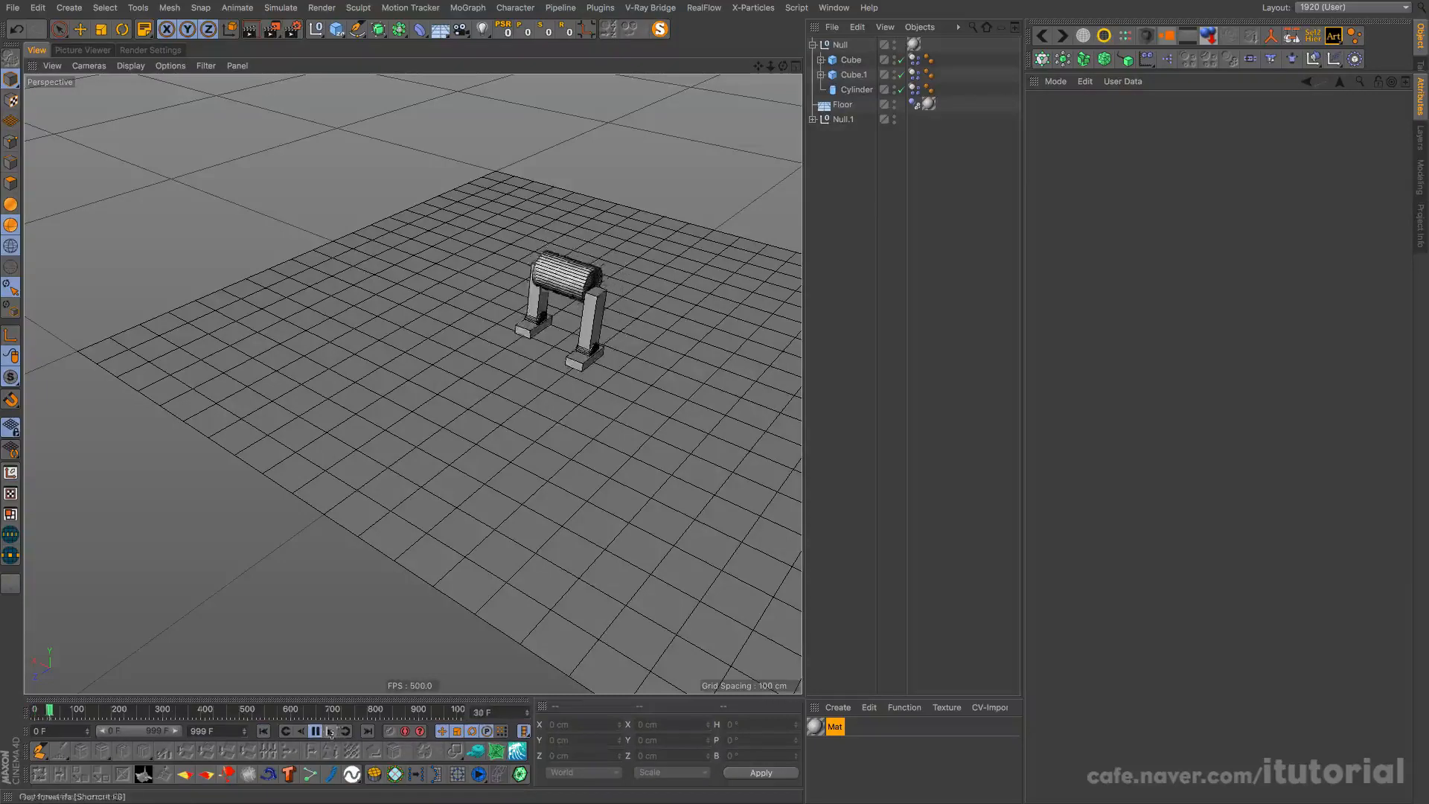
alt+drag(542, 409, 546, 353)
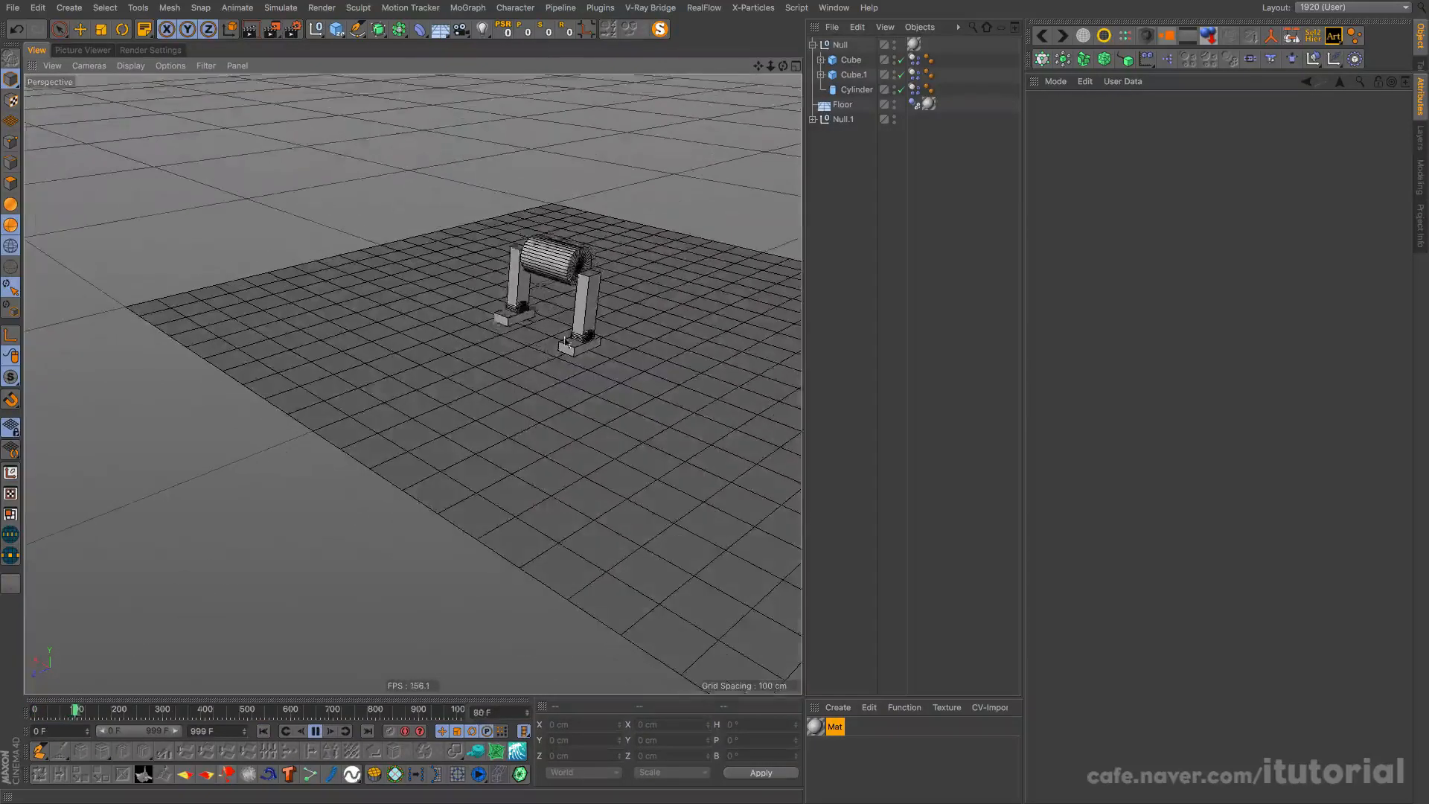
alt+drag(393, 387, 492, 364)
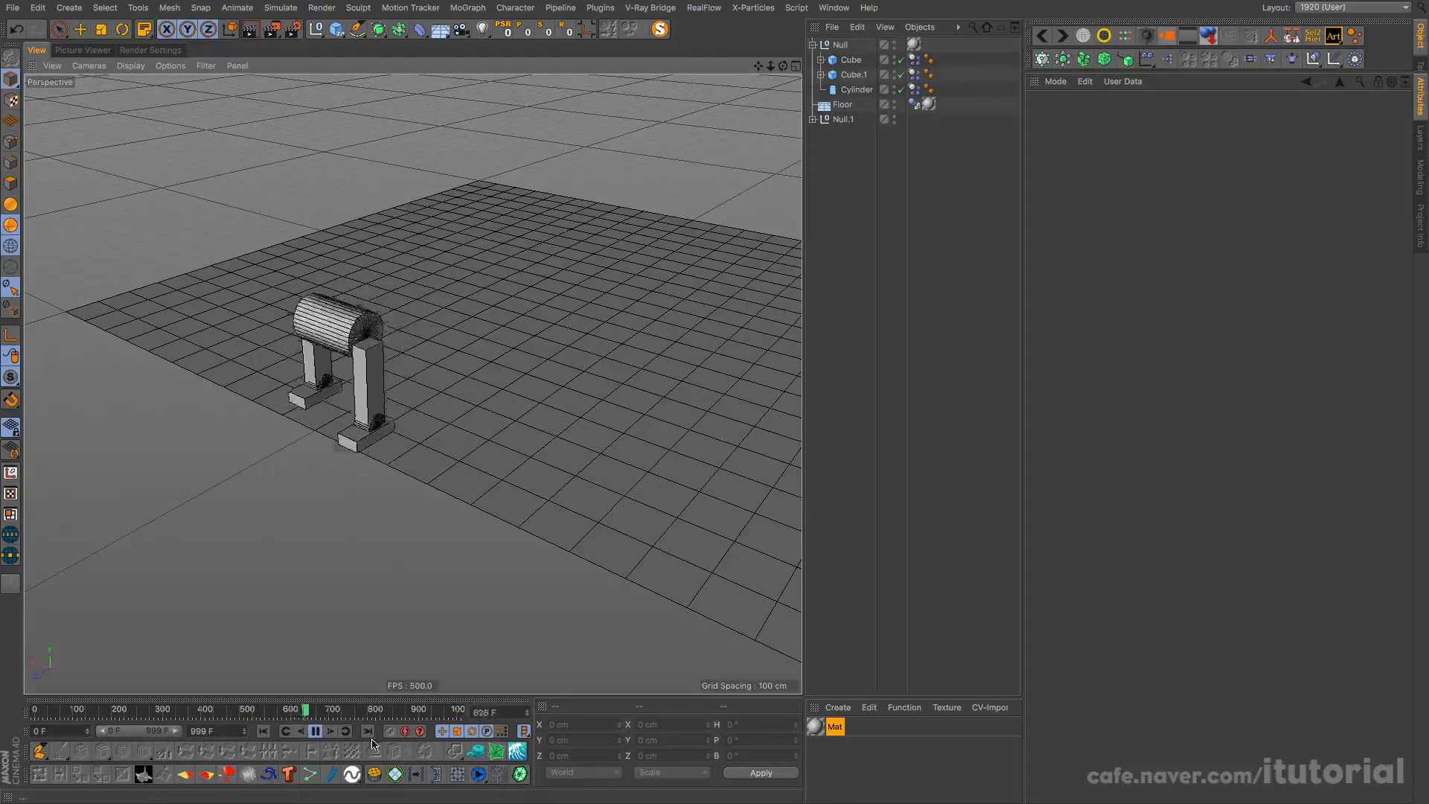
click(315, 731)
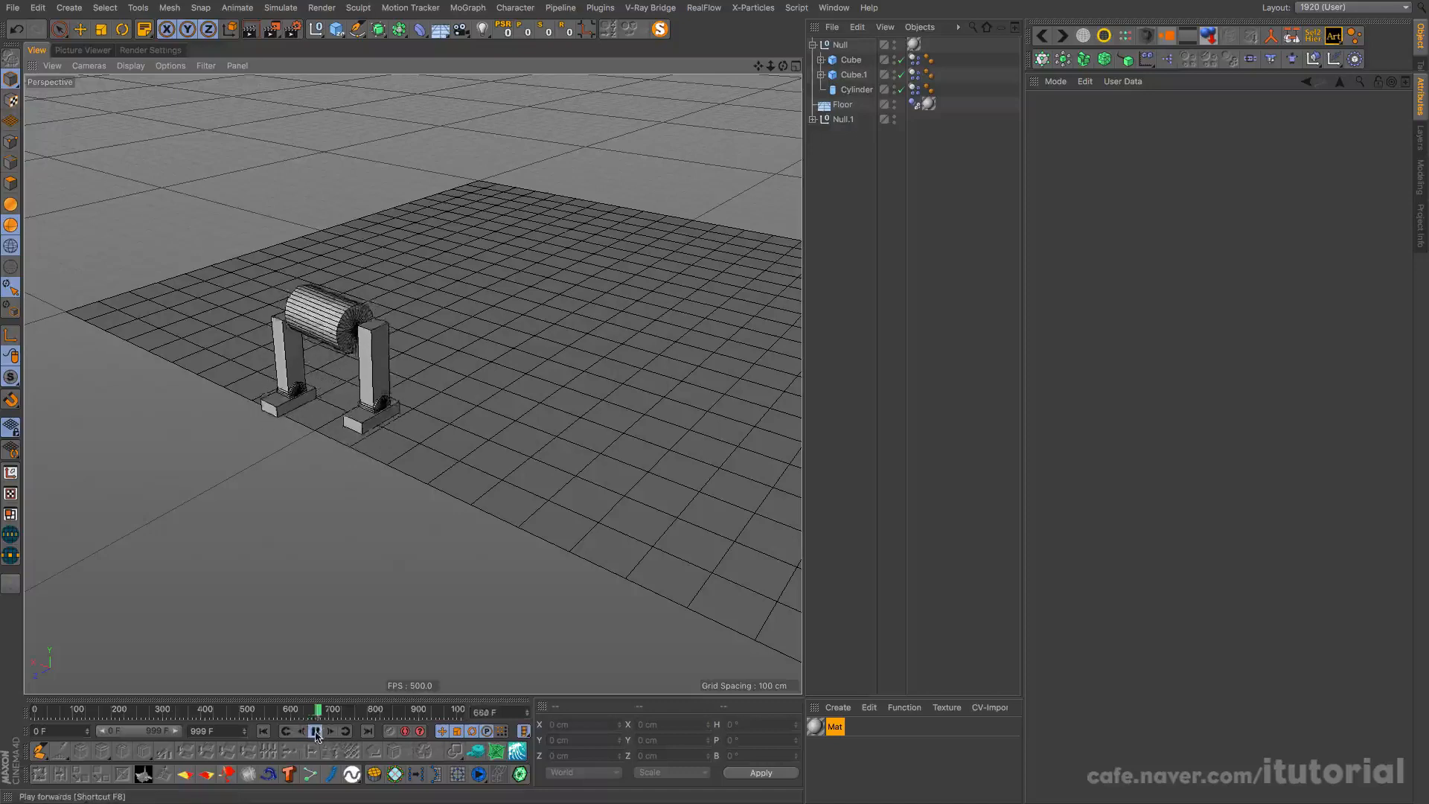
click(265, 731)
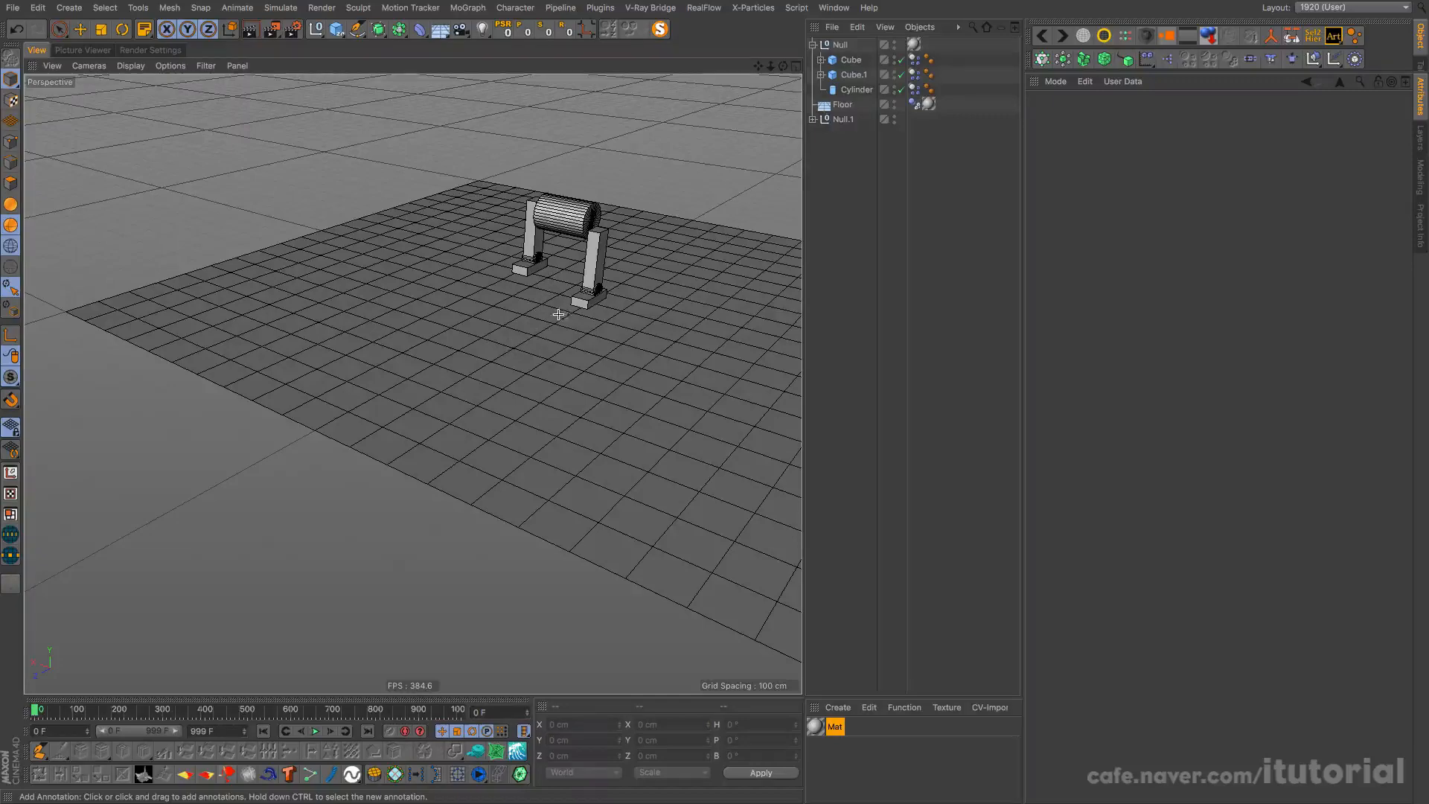
Examine the two-legged model up close and play a short stretch of its walk, stopping around frame 45
alt+middle_drag(556, 289, 545, 304)
alt+drag(546, 320, 536, 327)
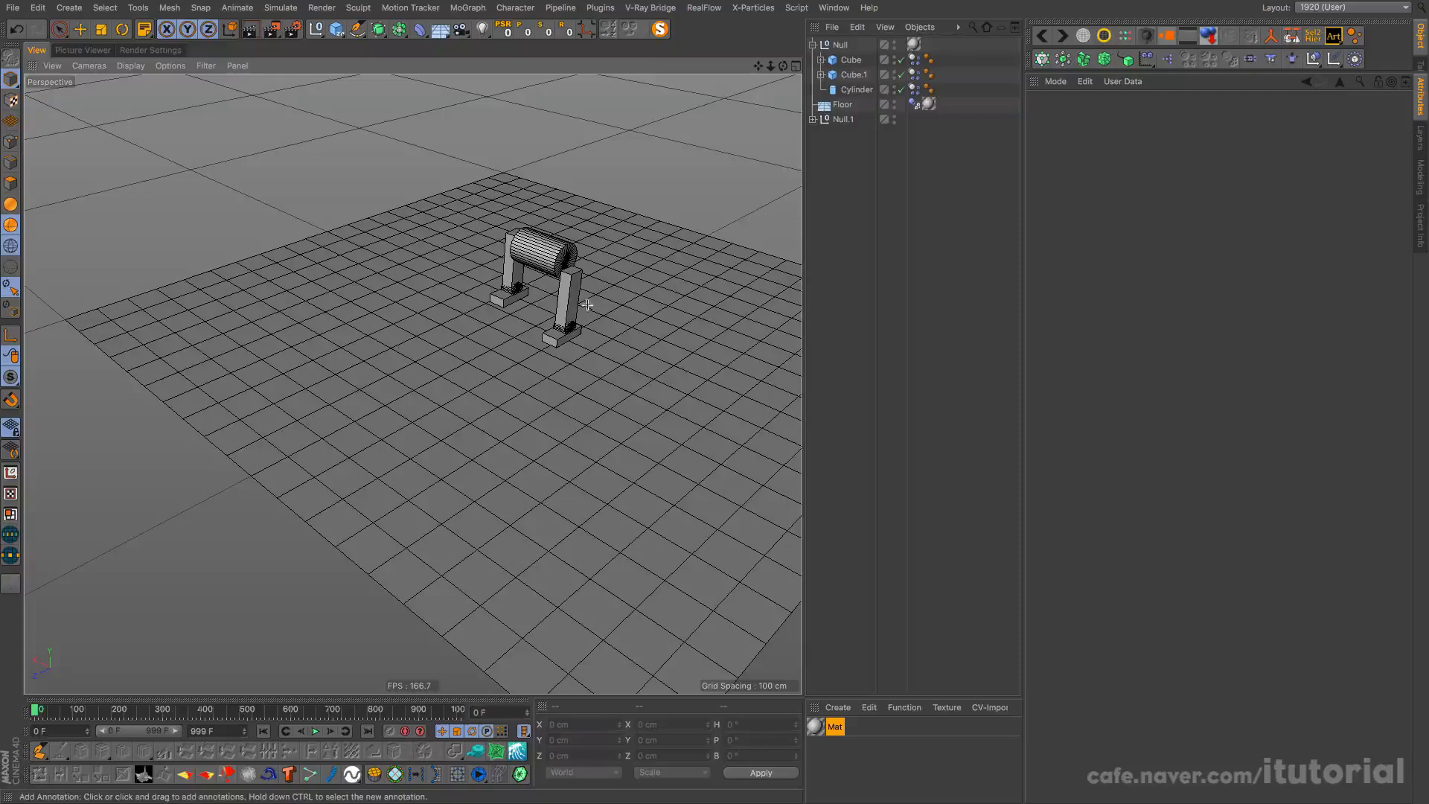
scroll(555, 288, up, 10)
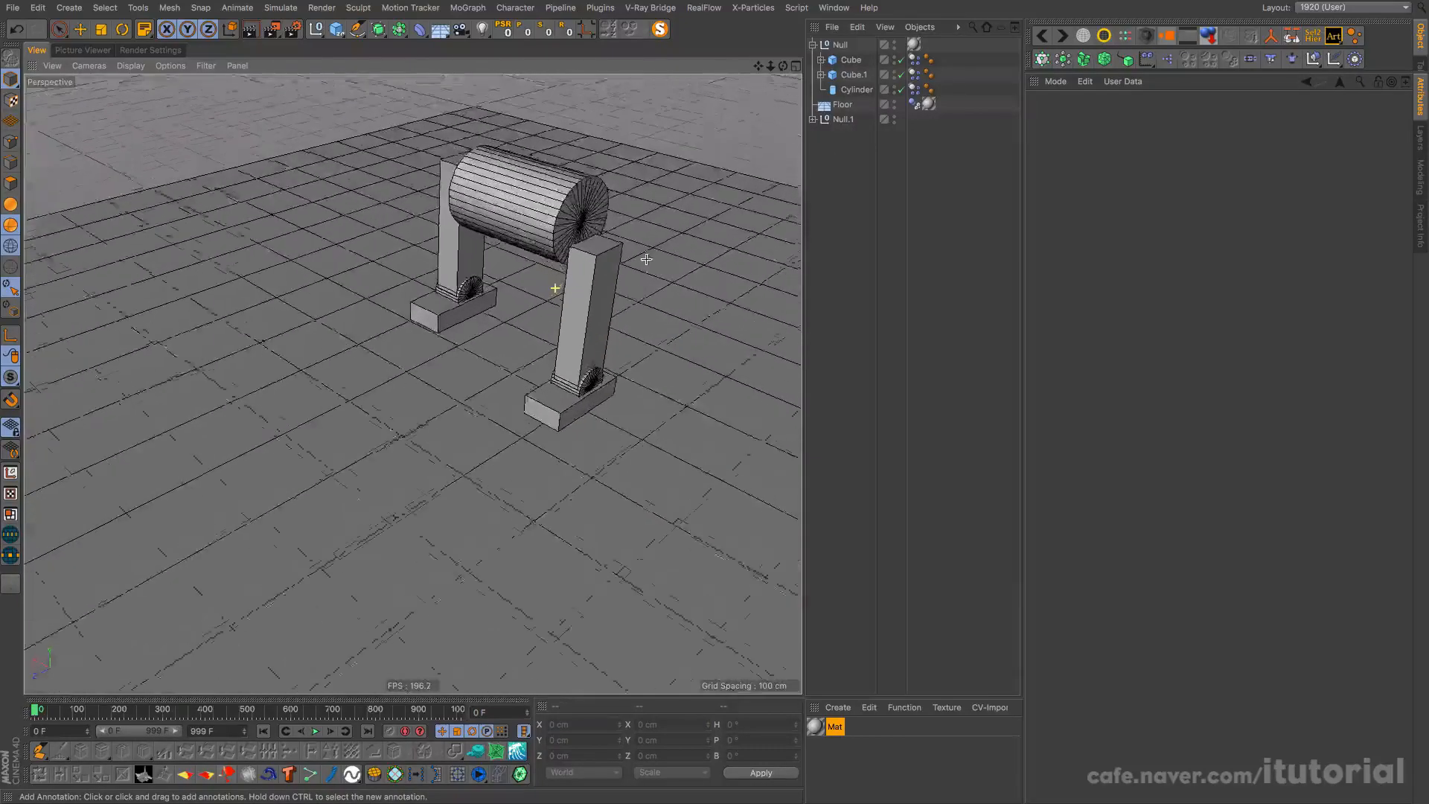
mouse_move(595, 302)
alt+mouse_down()
mouse_move(601, 266)
mouse_move(602, 287)
alt+mouse_up()
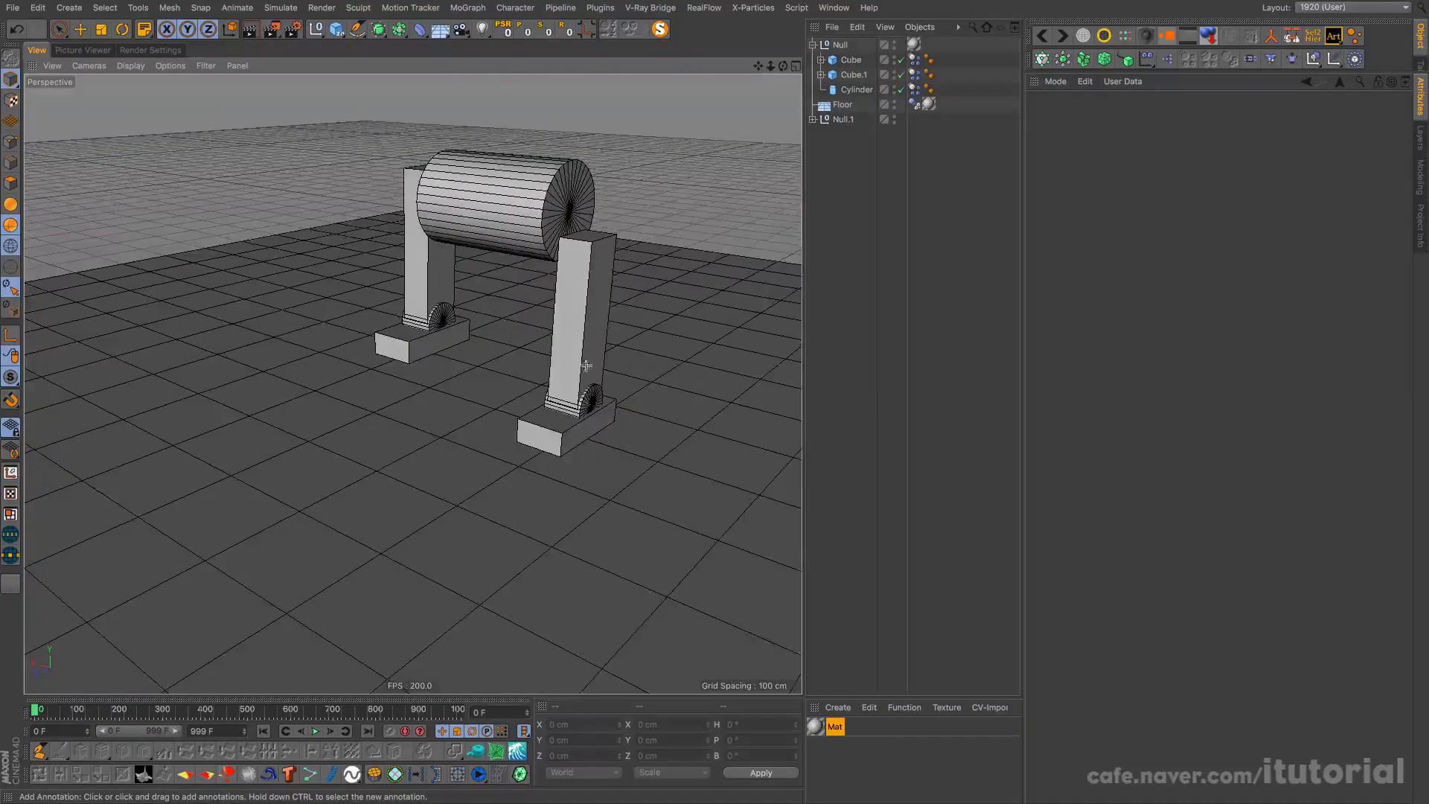
click(318, 732)
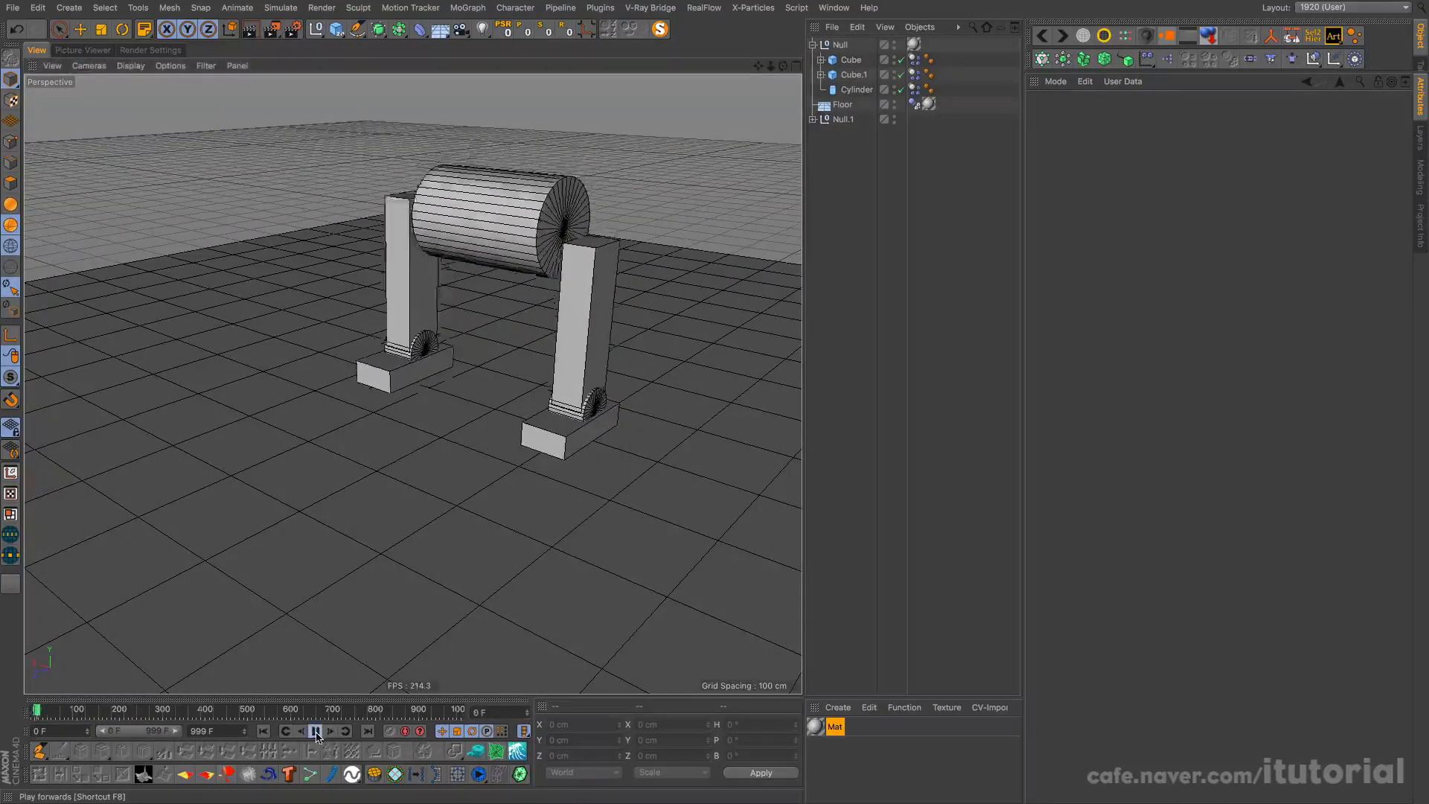
click(317, 732)
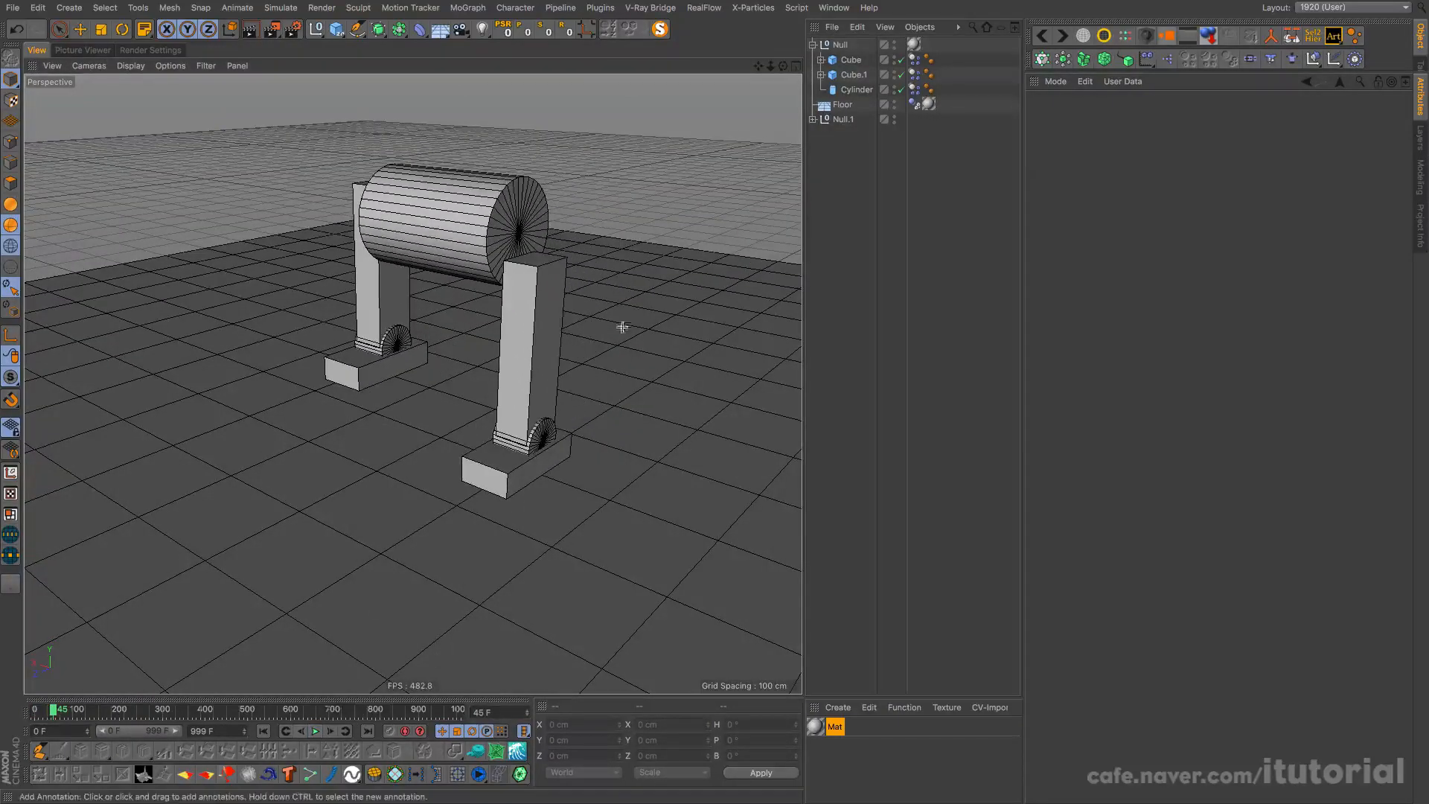
Expand the Null.1 group and inspect the Motor's object settings, opening its torque value
click(813, 119)
click(852, 134)
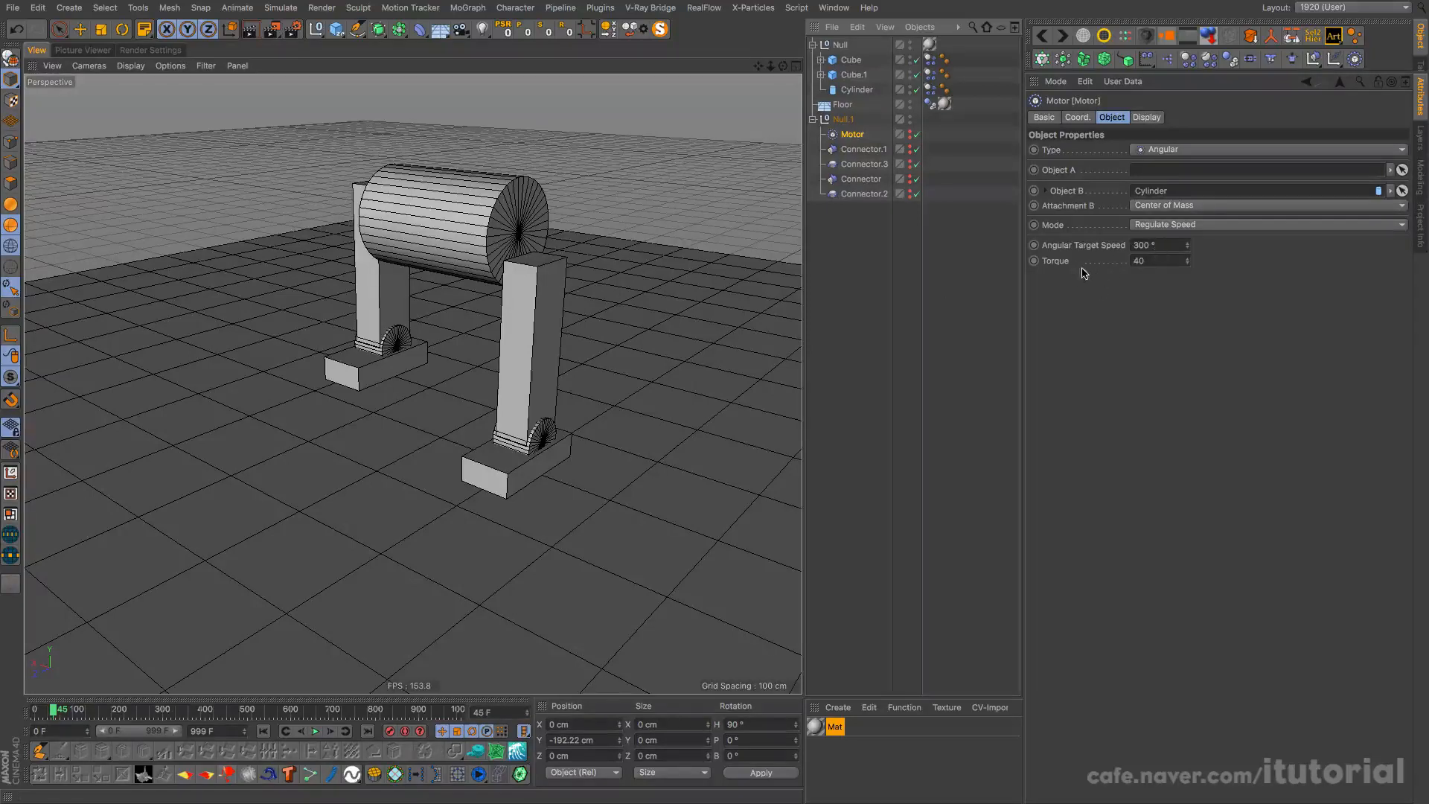
click(1150, 261)
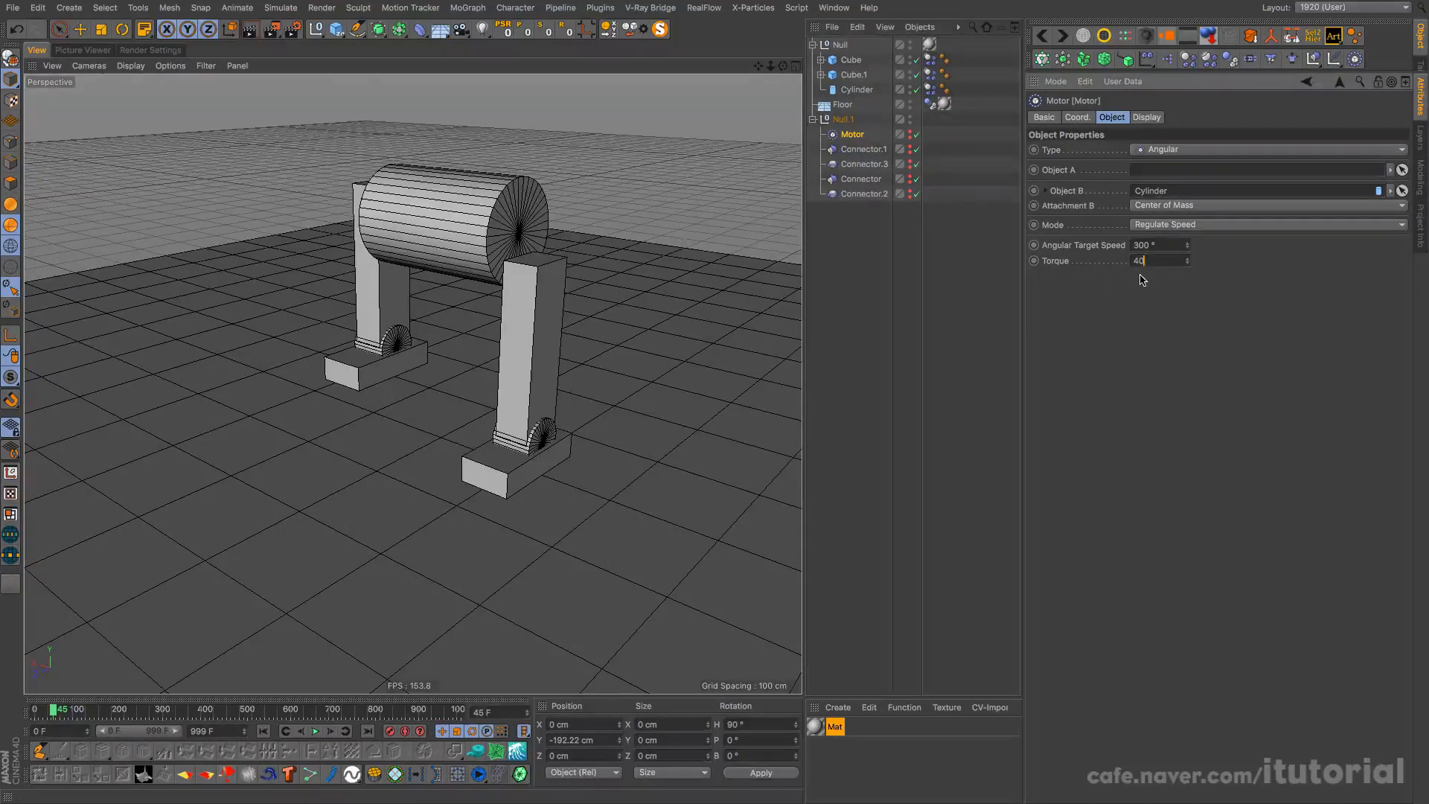
Inspect the near leg's foot and its rounded ankle up close, then view the whole model again
alt+drag(535, 436, 552, 366)
scroll(530, 434, up, 10)
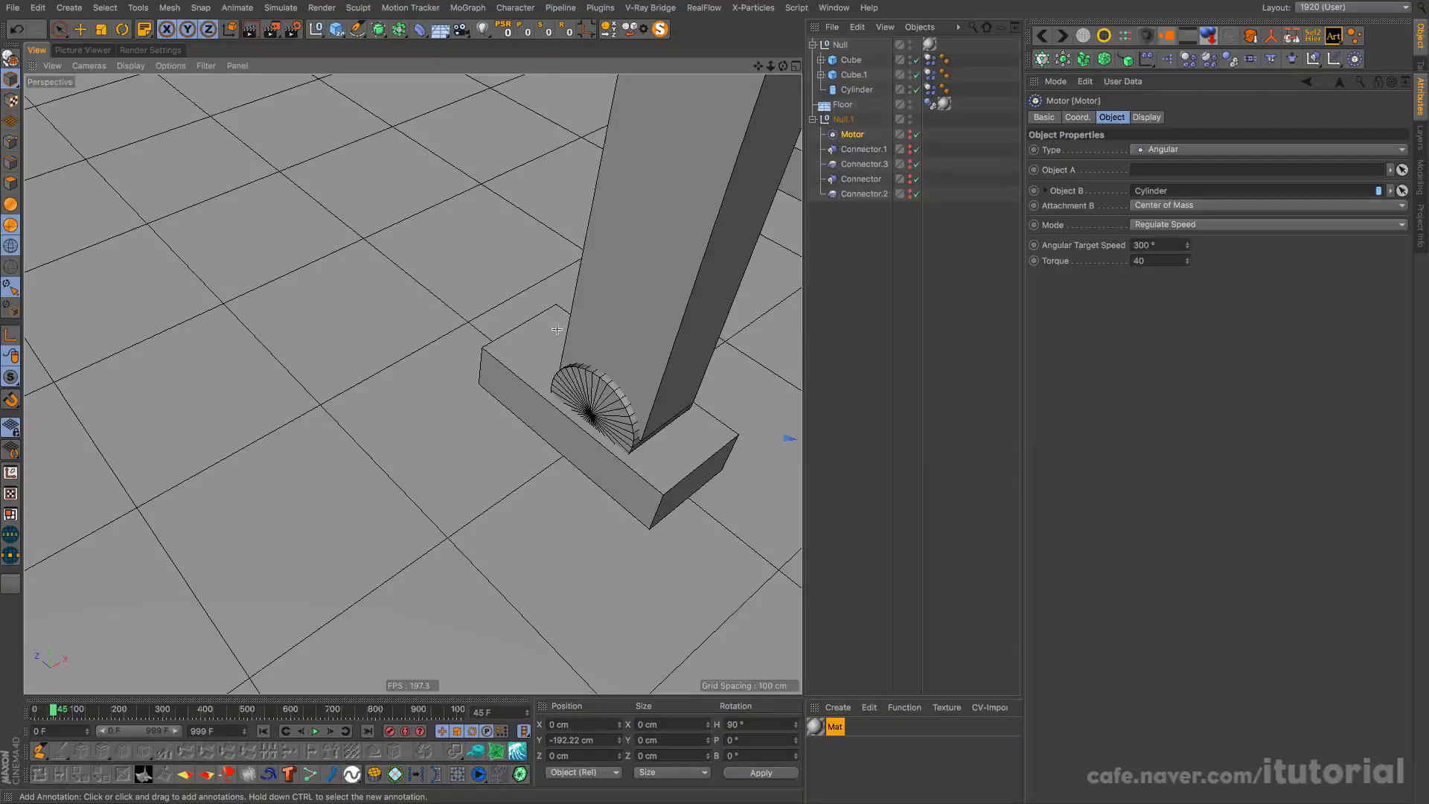
alt+drag(506, 396, 591, 317)
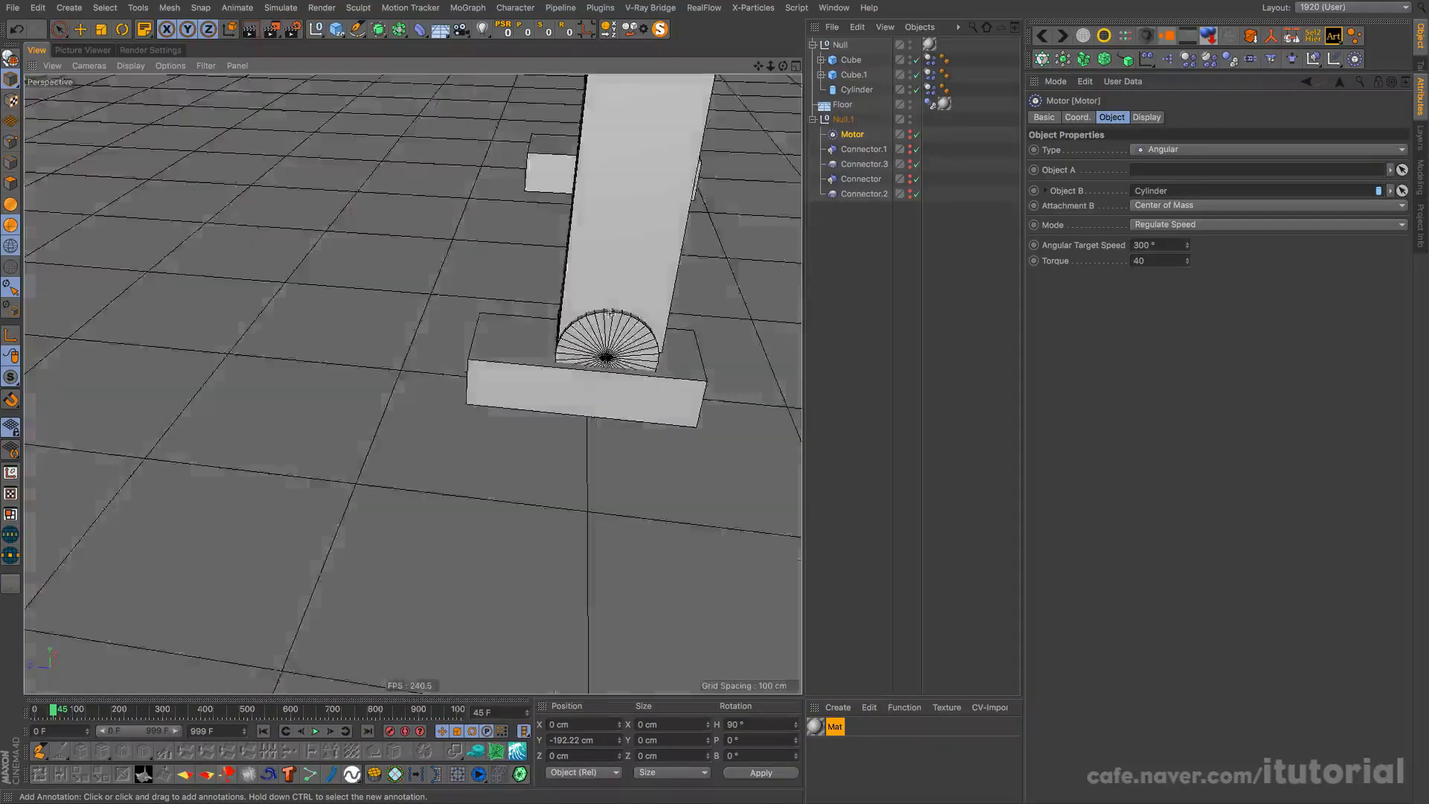
scroll(603, 311, down, 6)
alt+middle_drag(614, 298, 551, 361)
alt+drag(560, 355, 577, 313)
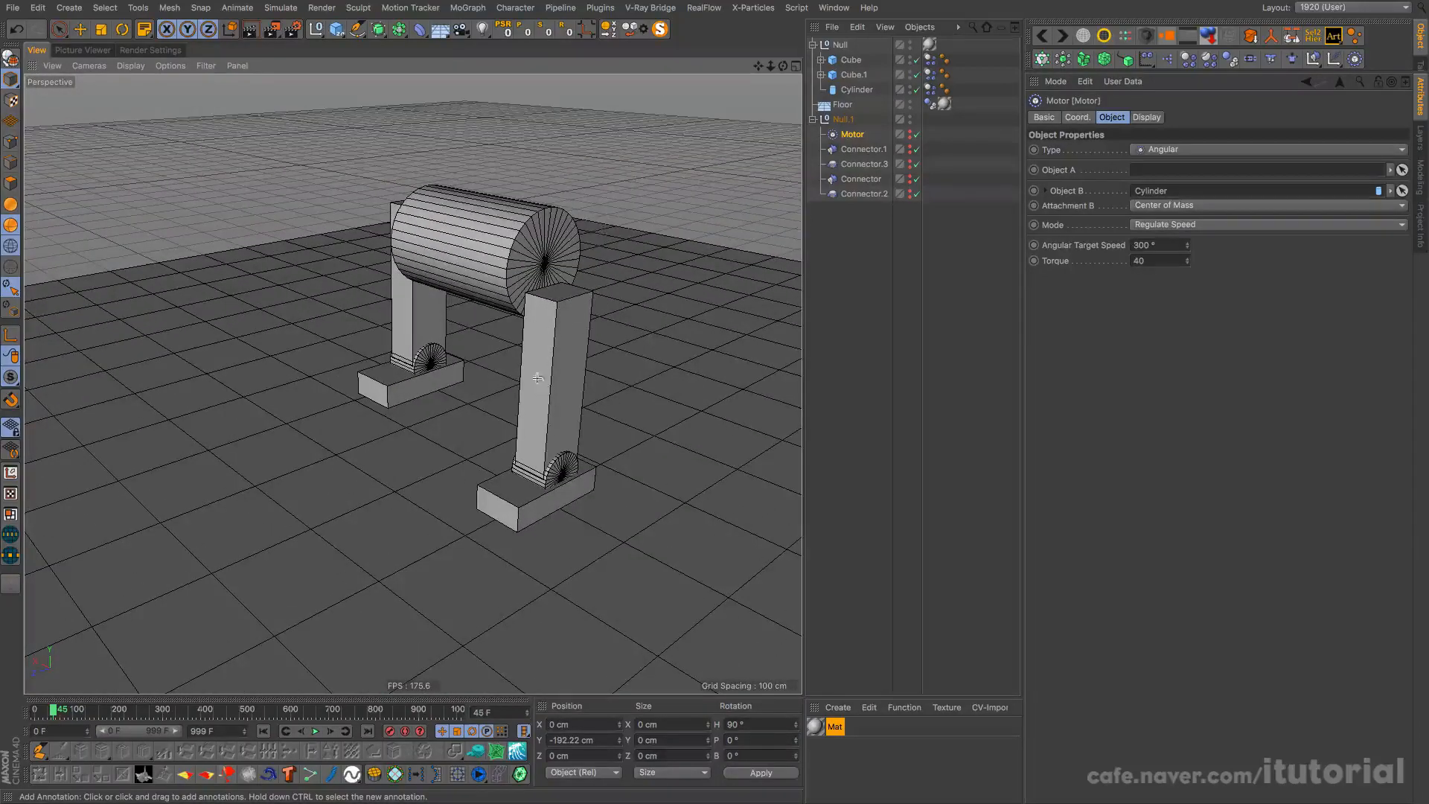
alt+drag(538, 378, 558, 352)
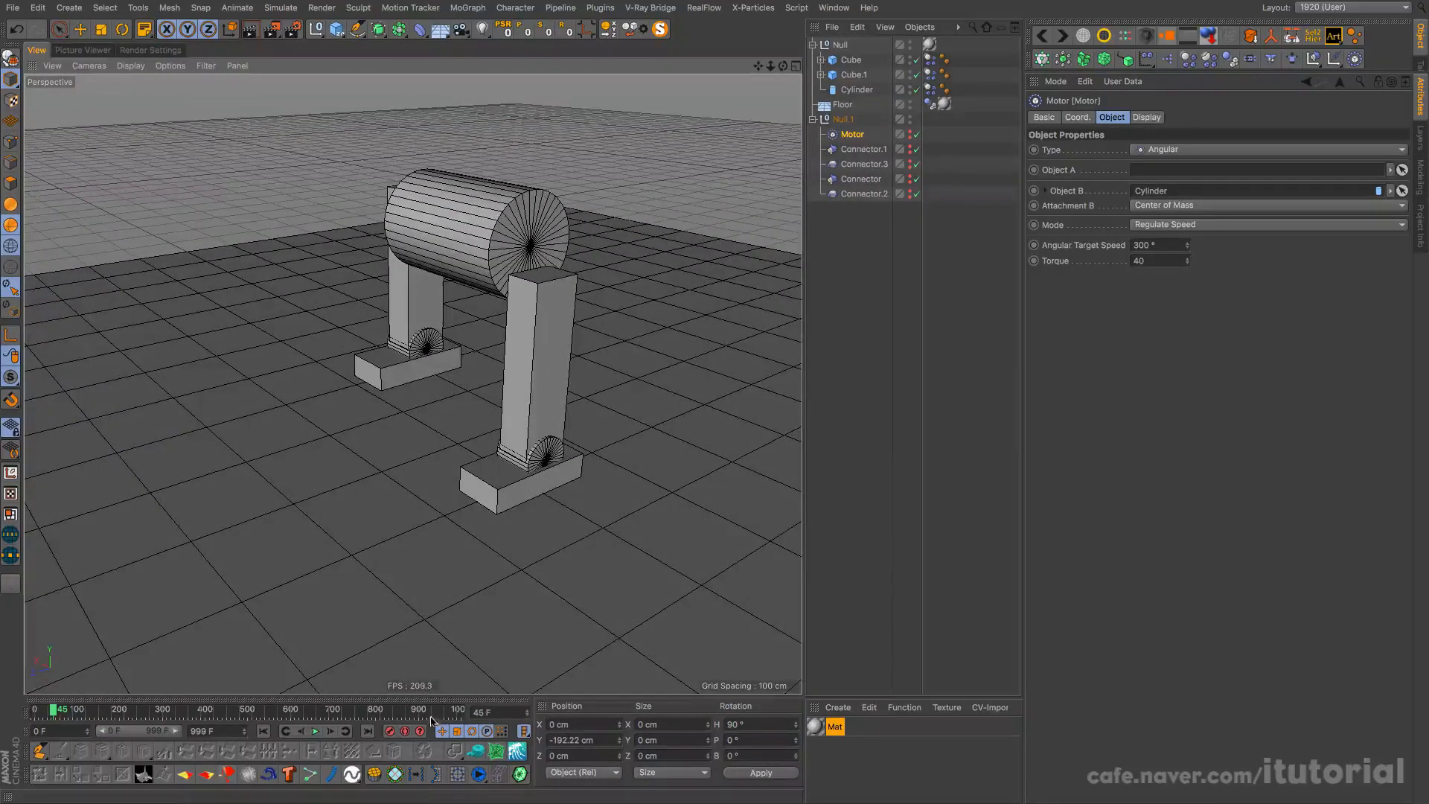
Replay the opening of the walk from frame 0, examine the feet on the floor, and return to the start
click(263, 731)
click(315, 731)
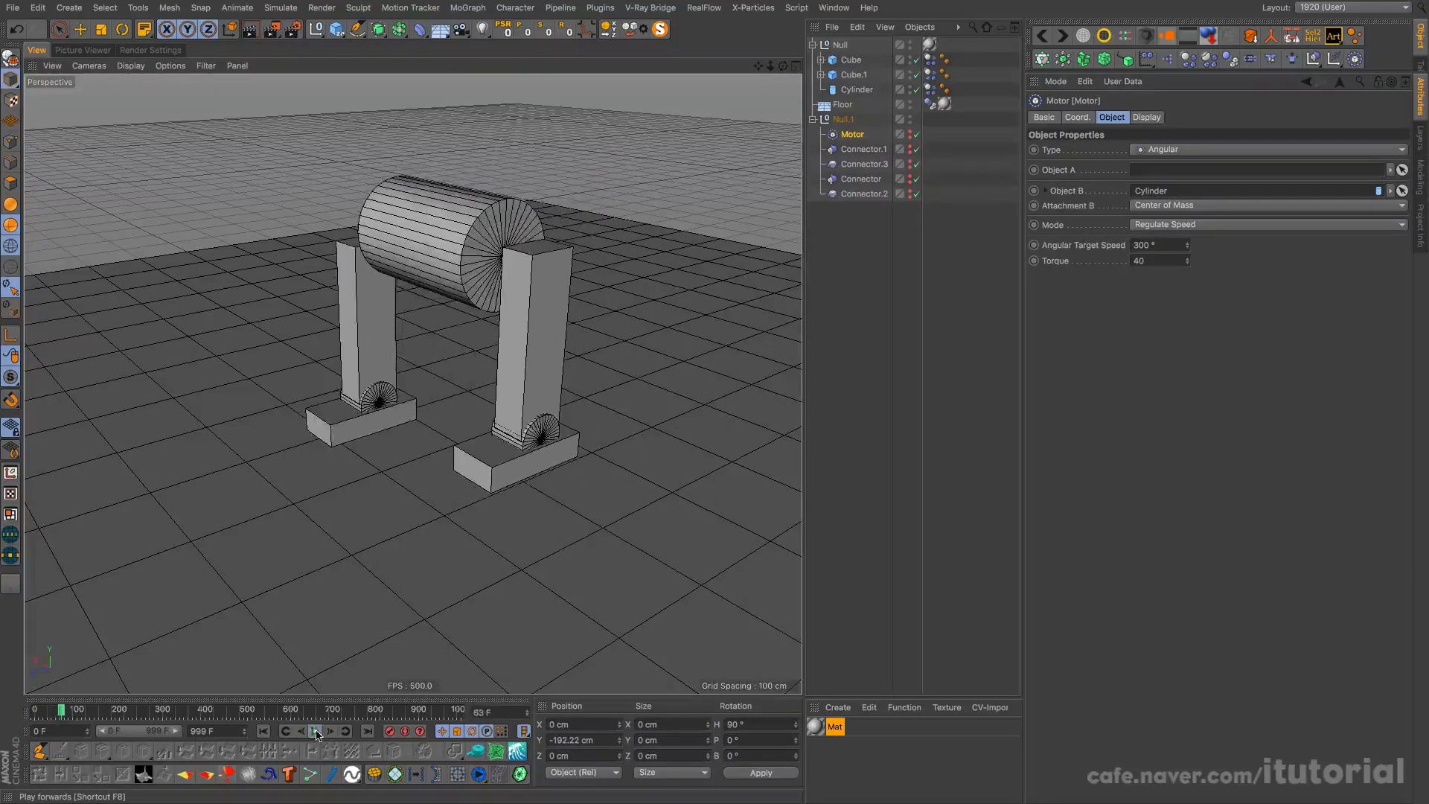
click(316, 733)
alt+middle_drag(377, 455, 462, 411)
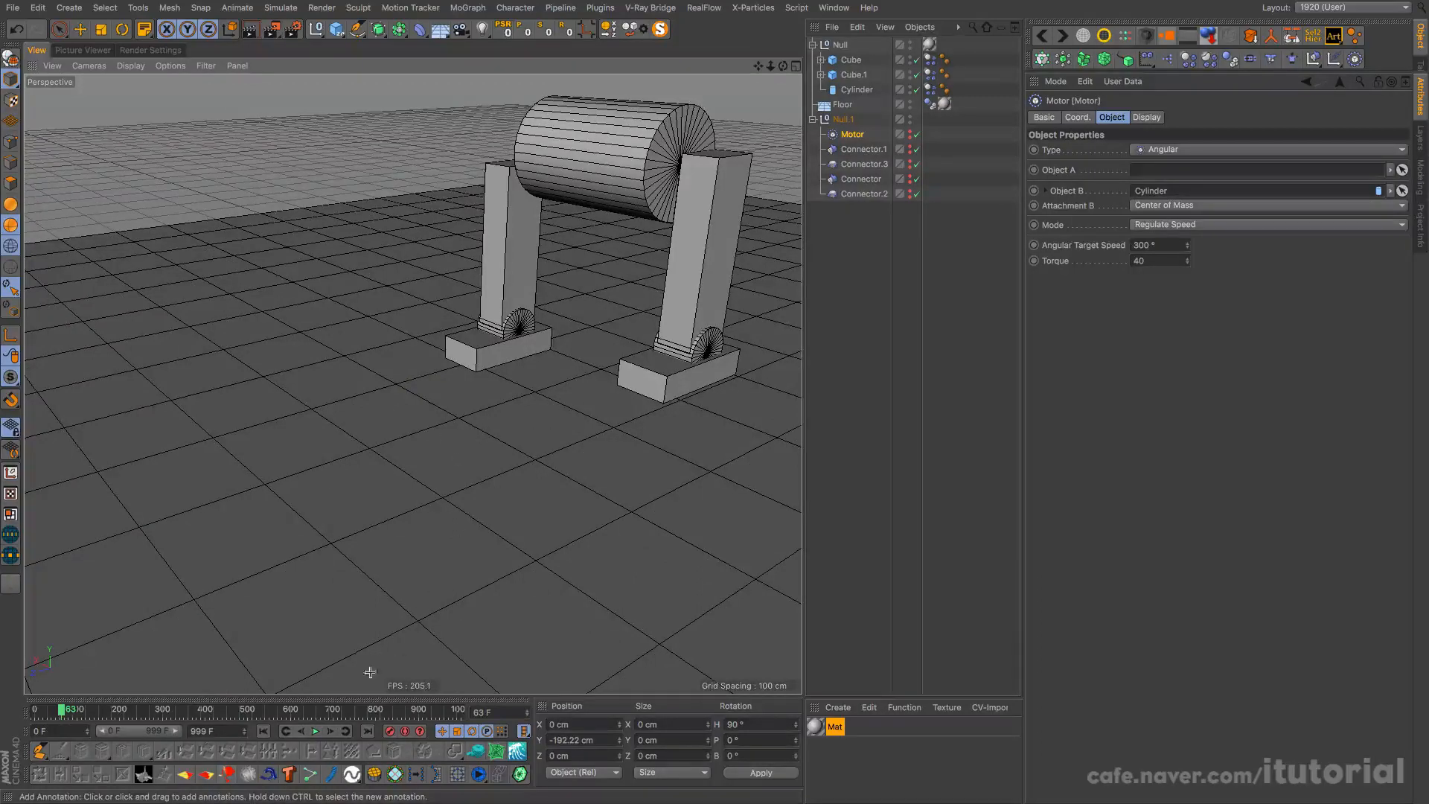
click(263, 731)
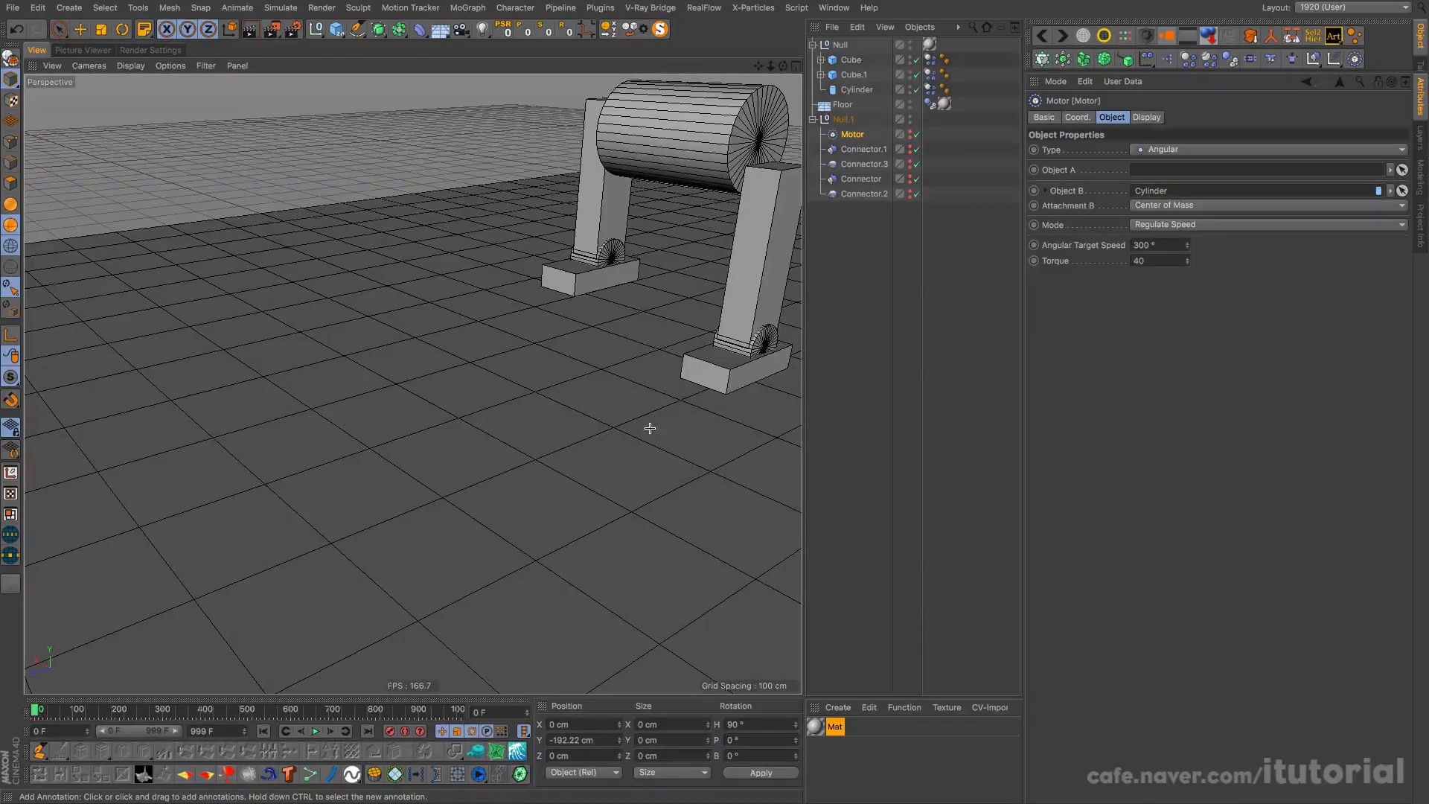
Set the collision friction of the Floor's dynamics body tag to 85%
click(930, 104)
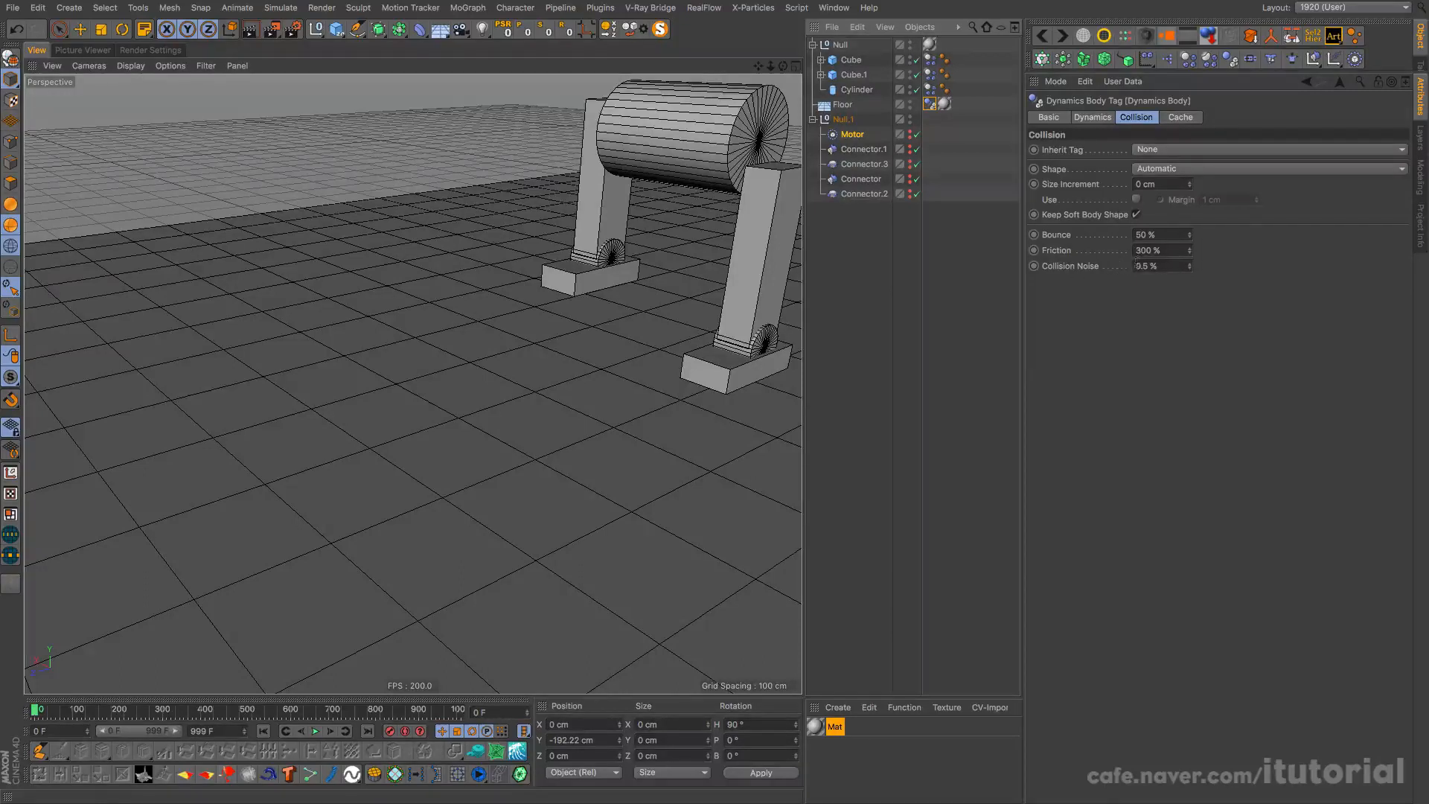
click(1163, 251)
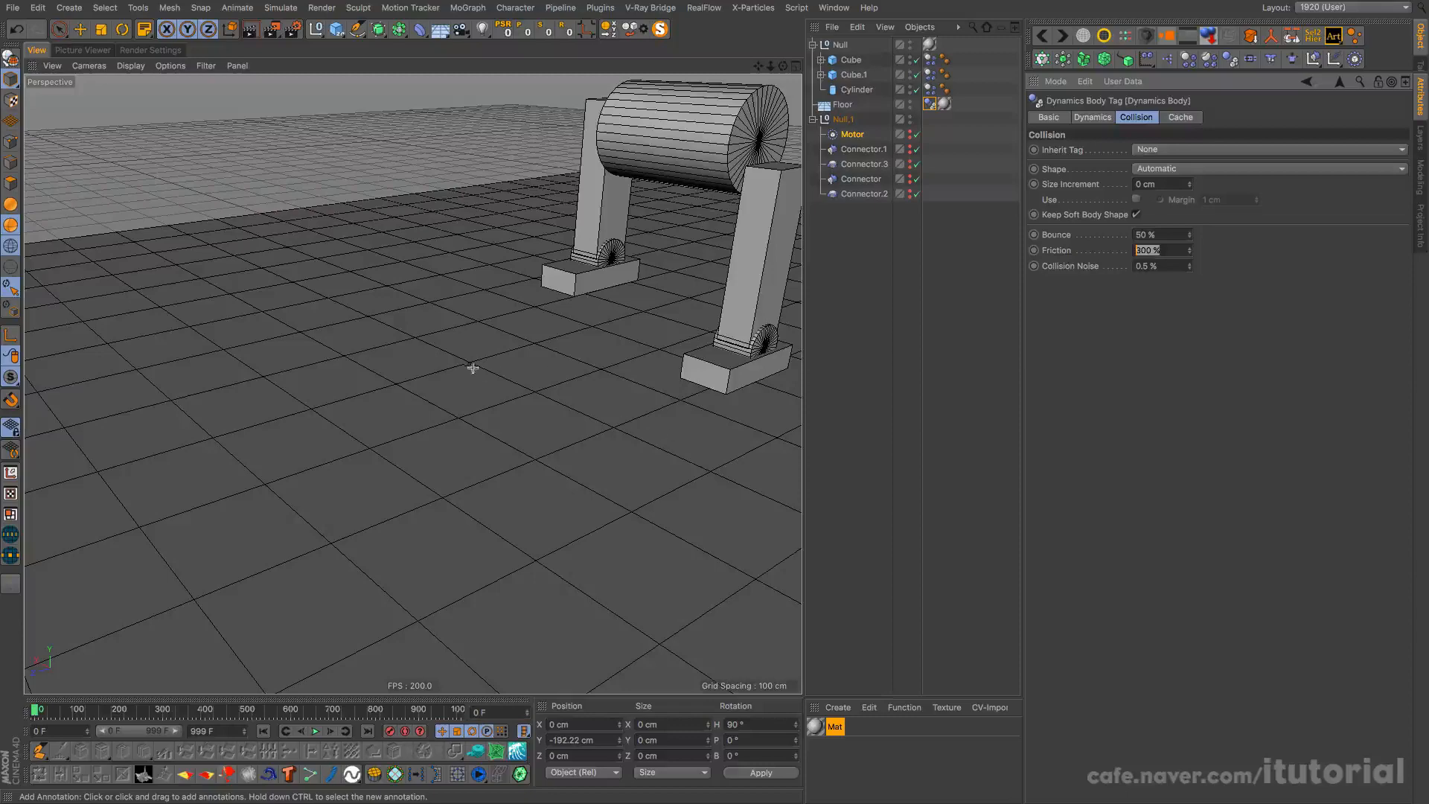
scroll(535, 329, down, 10)
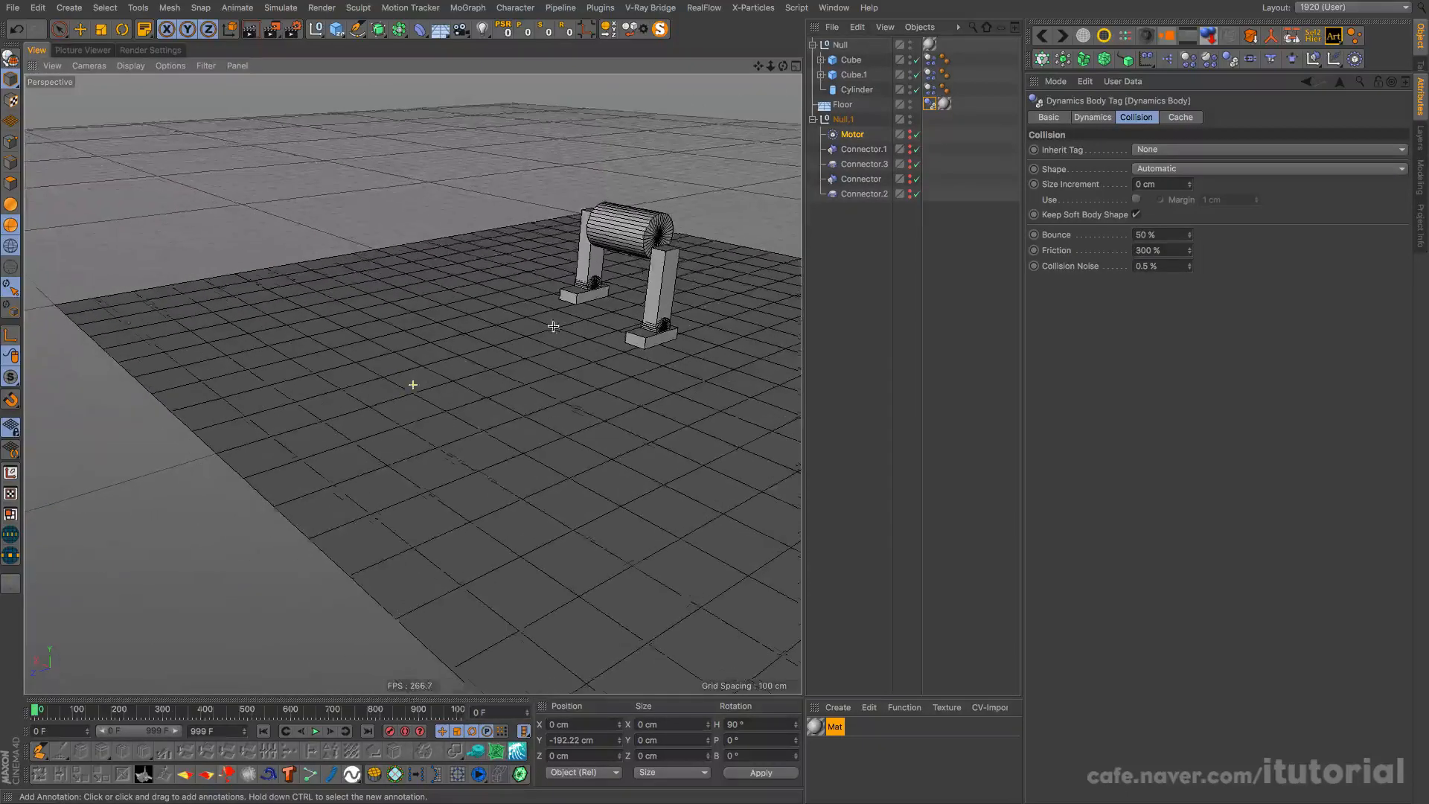
alt+middle_drag(553, 326, 555, 323)
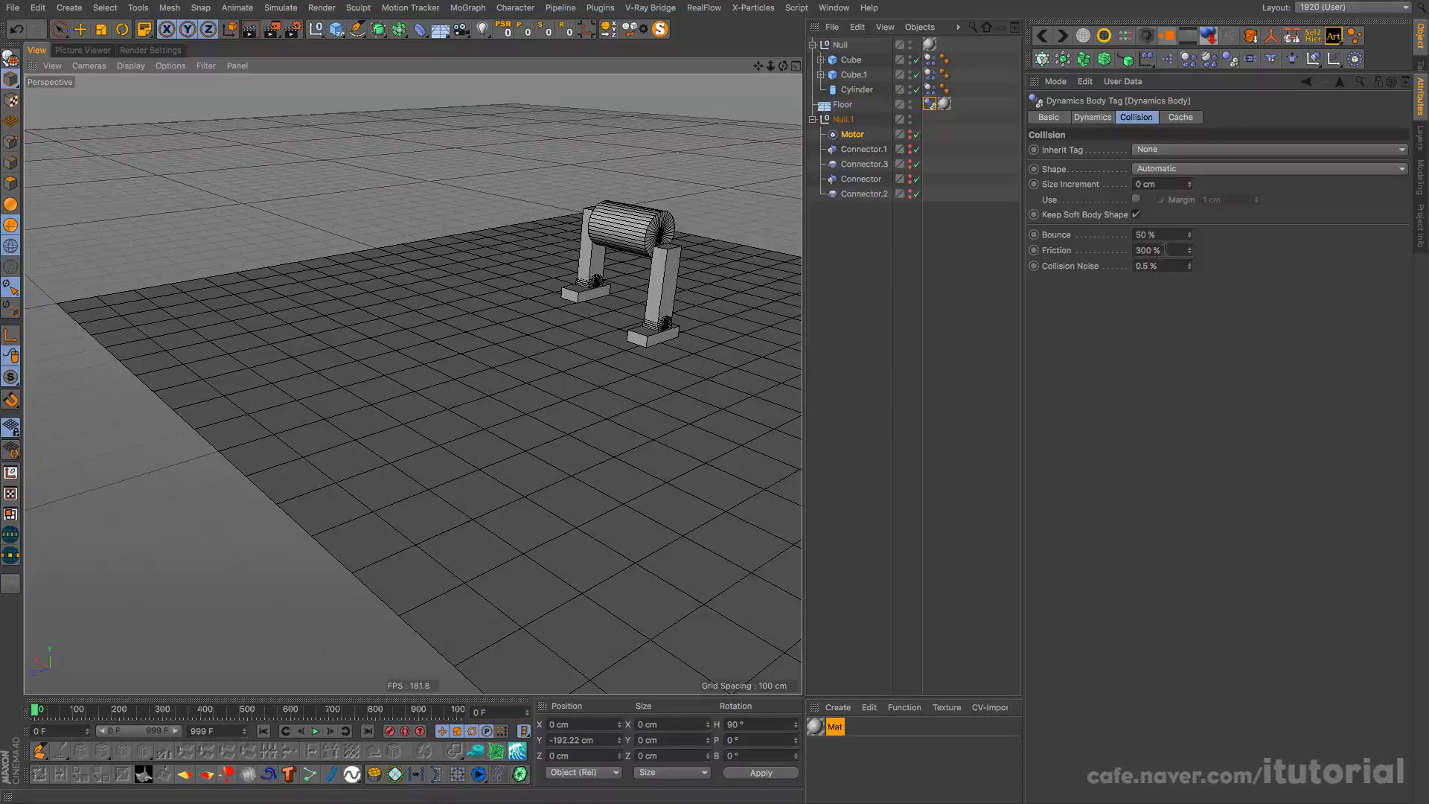
click(1165, 250)
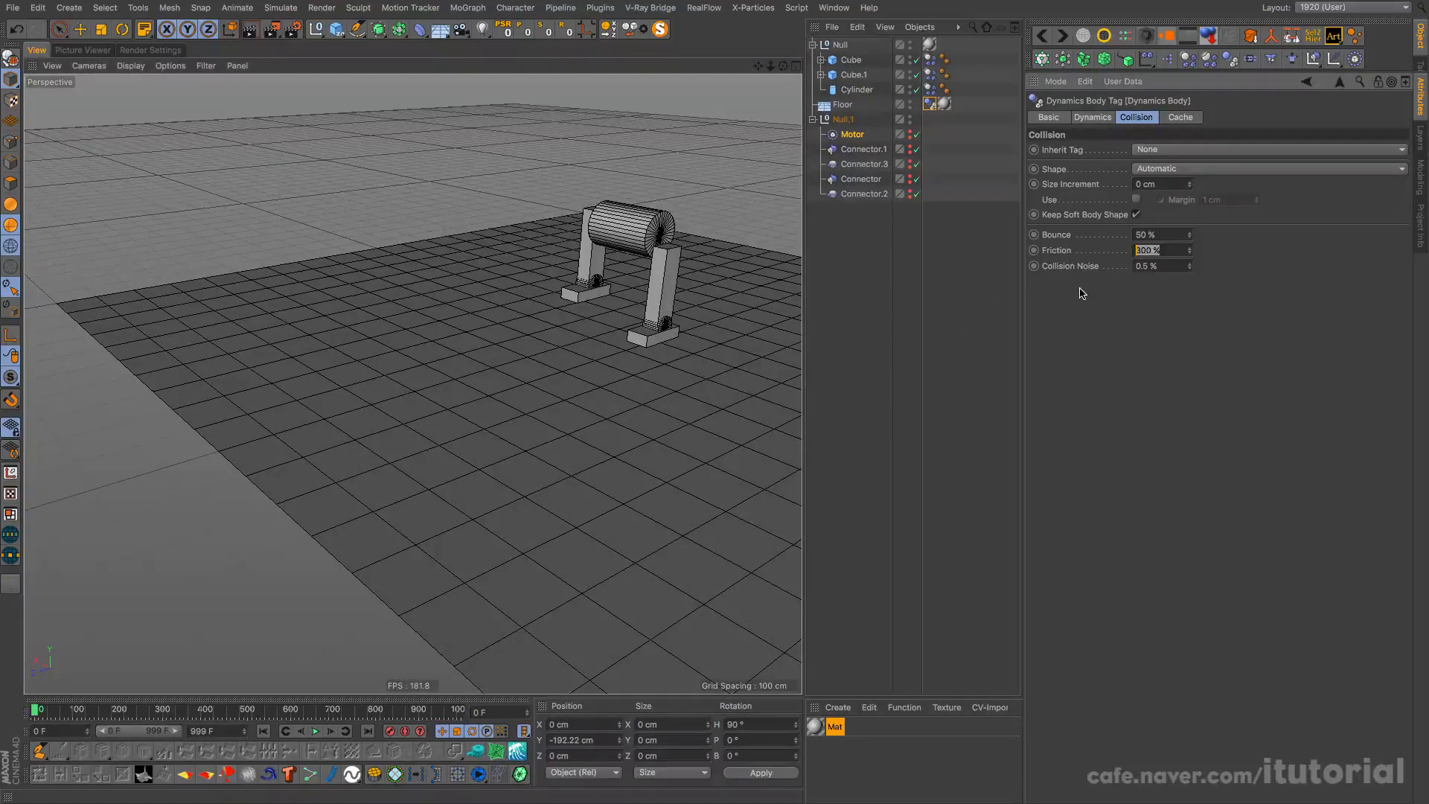
text(85)
key(Return)
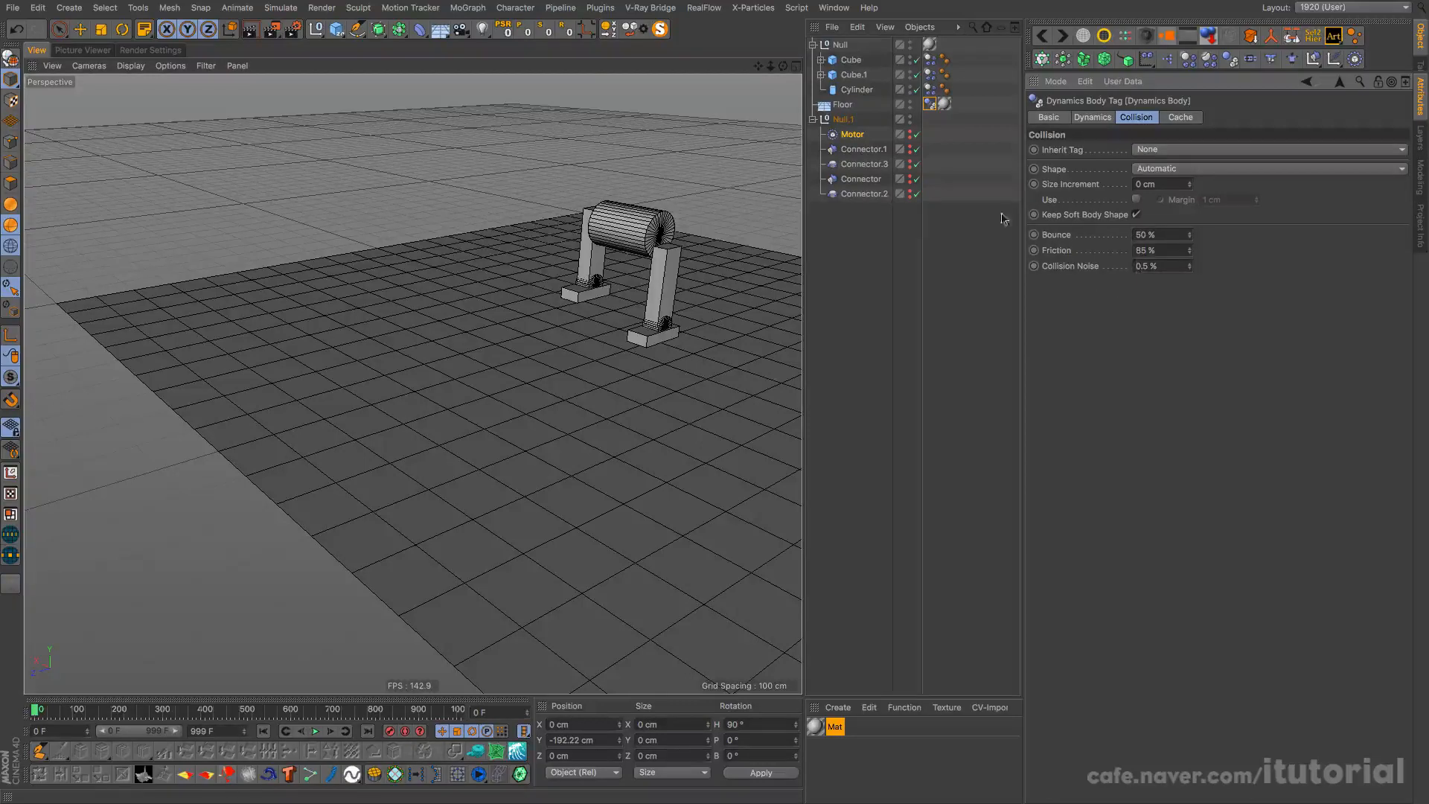
Set the collision friction to 85% on the dynamics body tags of both legs, Cube and Cube.1, together
click(931, 90)
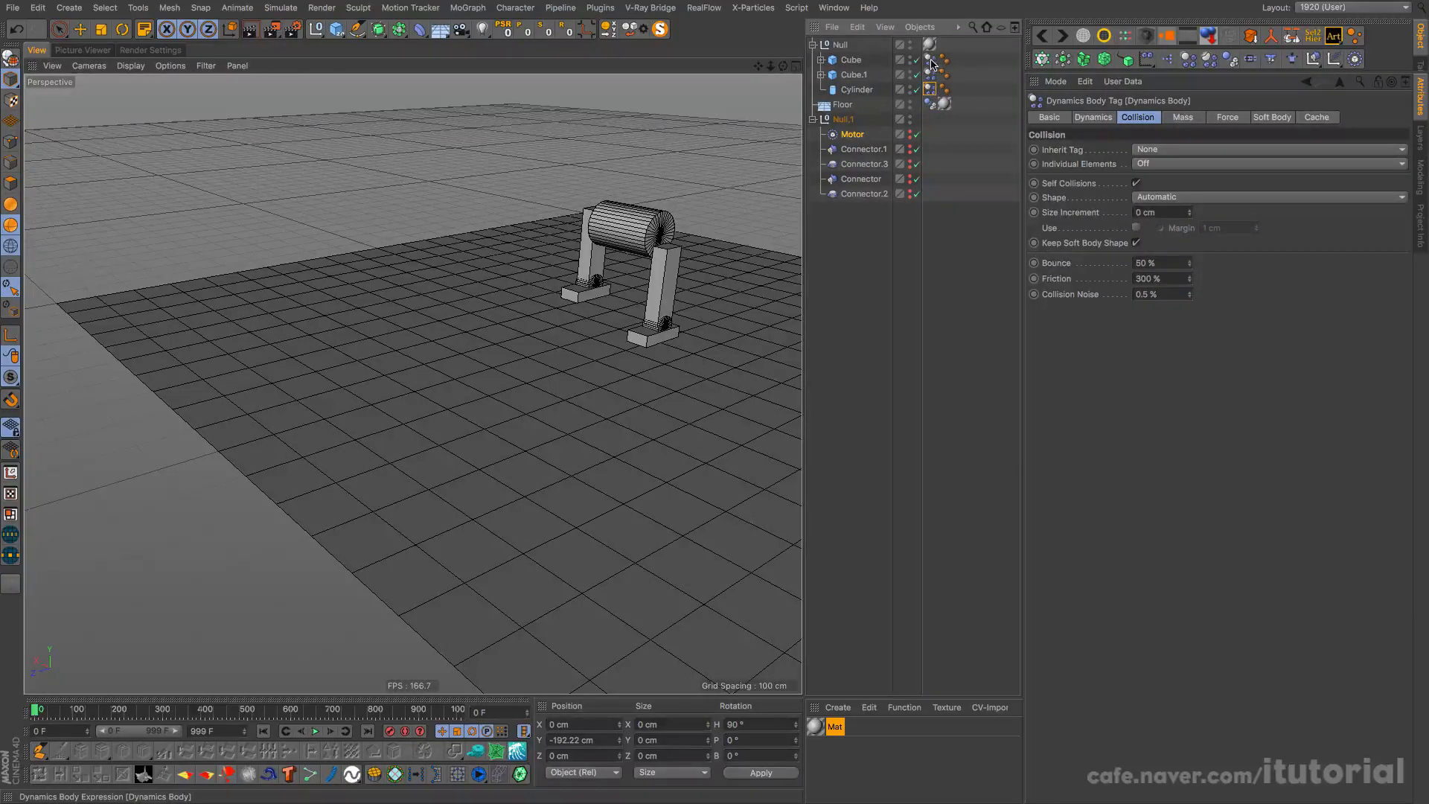
click(854, 75)
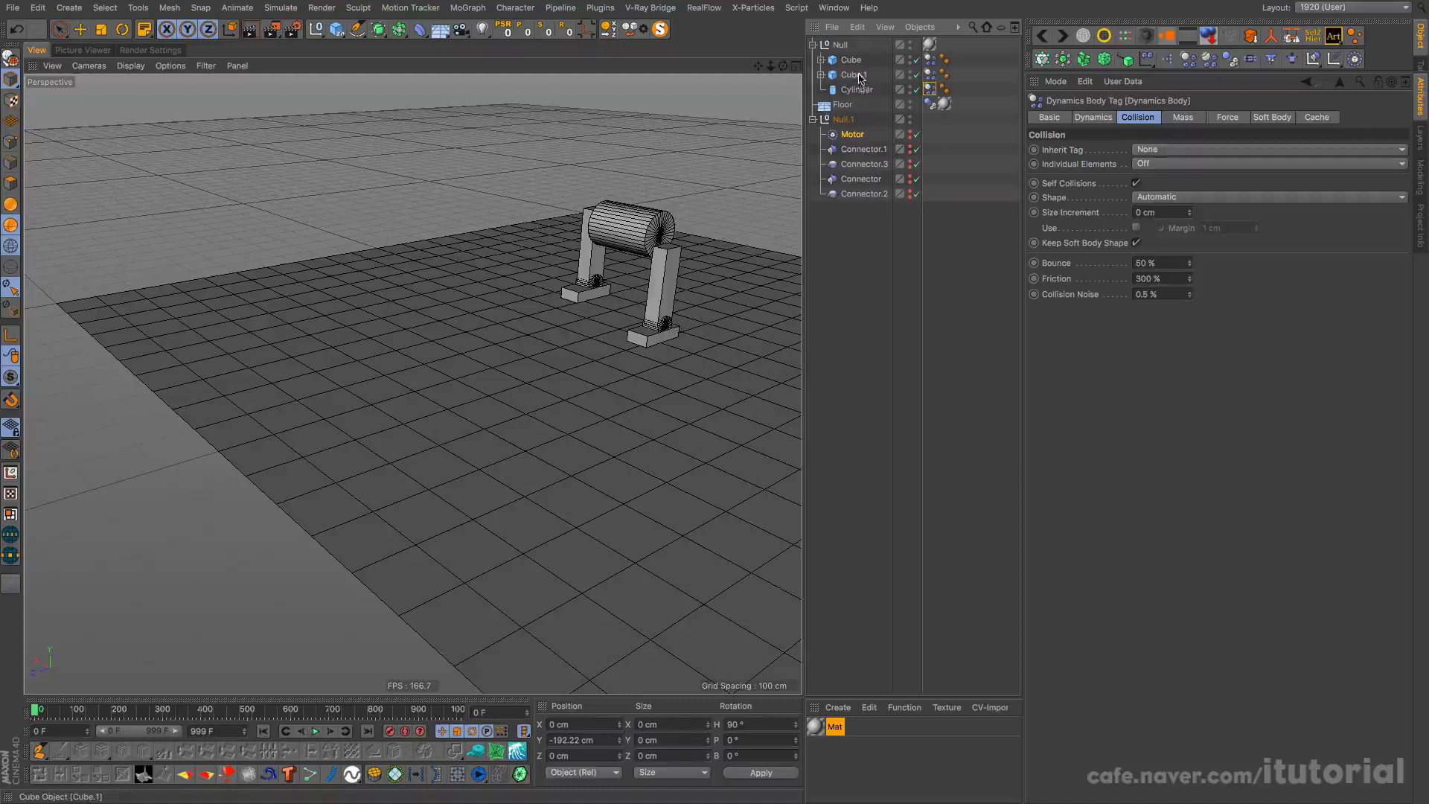
click(931, 60)
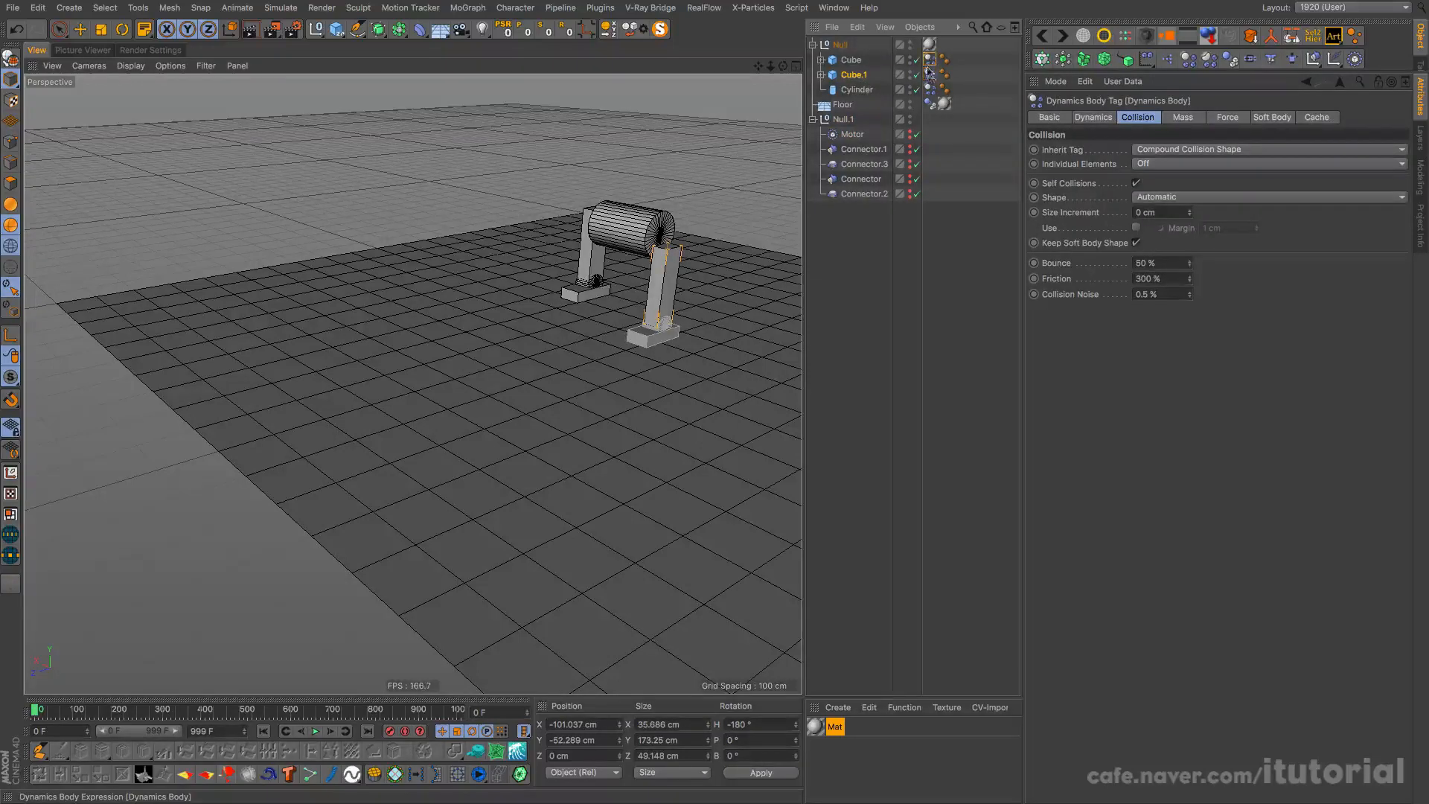
ctrl+click(930, 74)
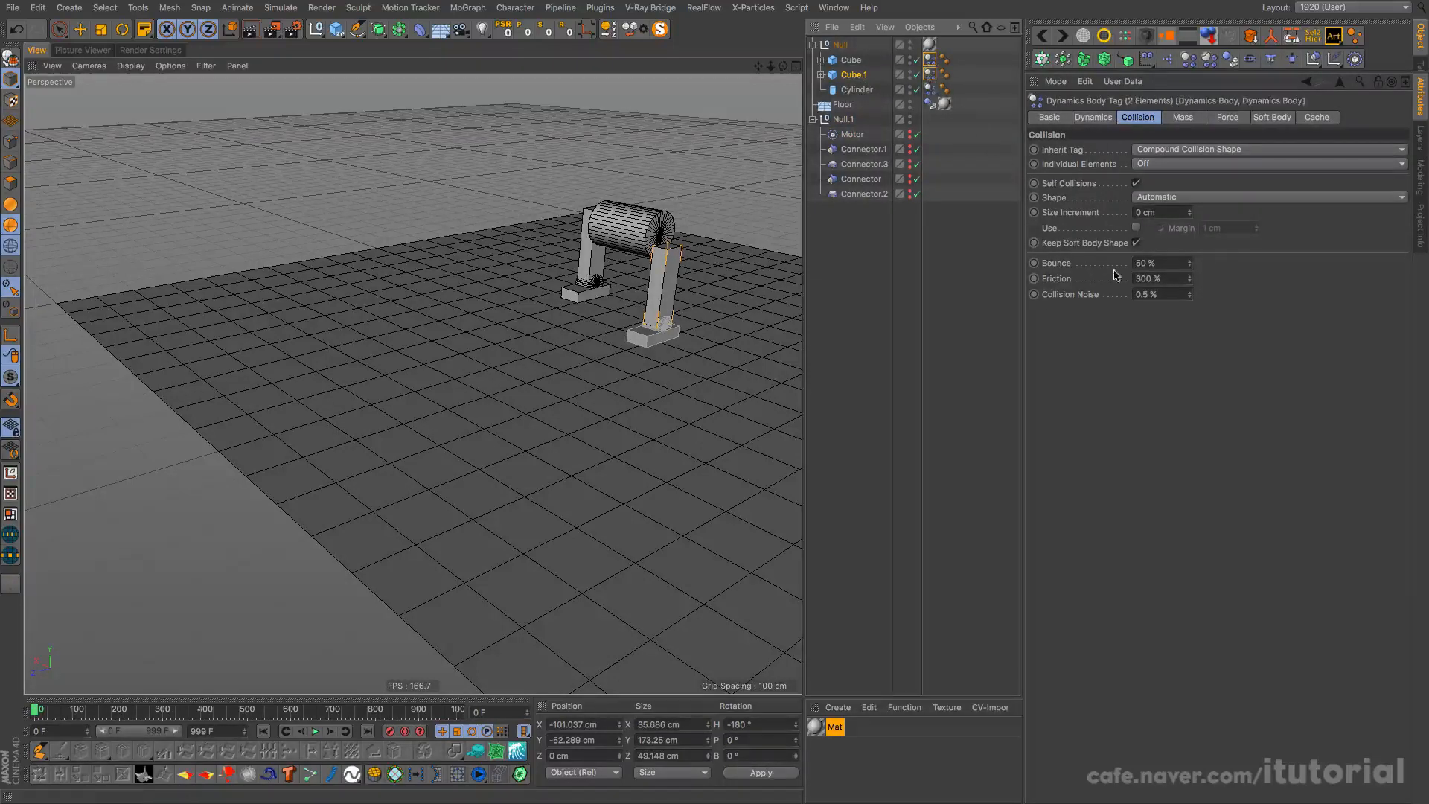
click(1166, 278)
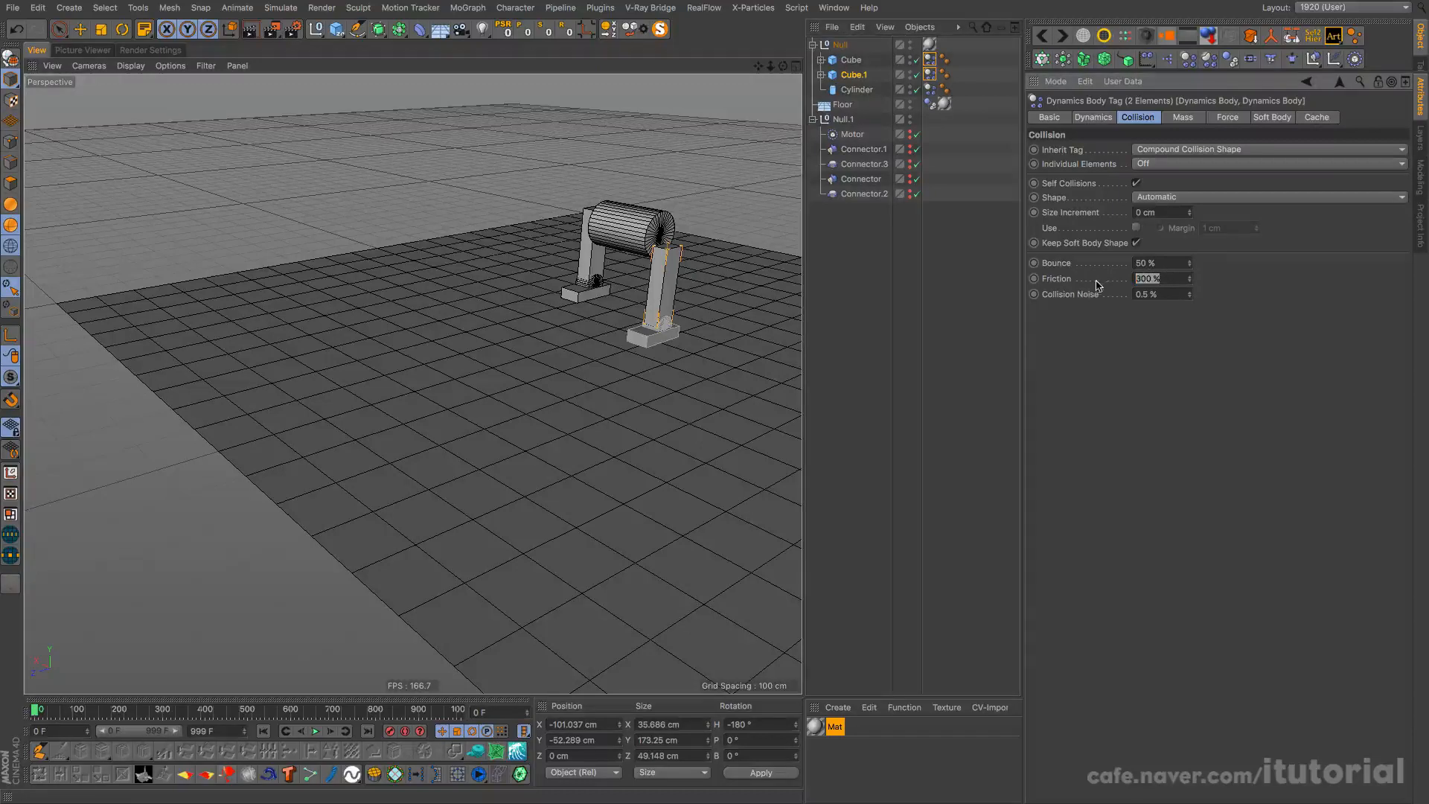
text(85)
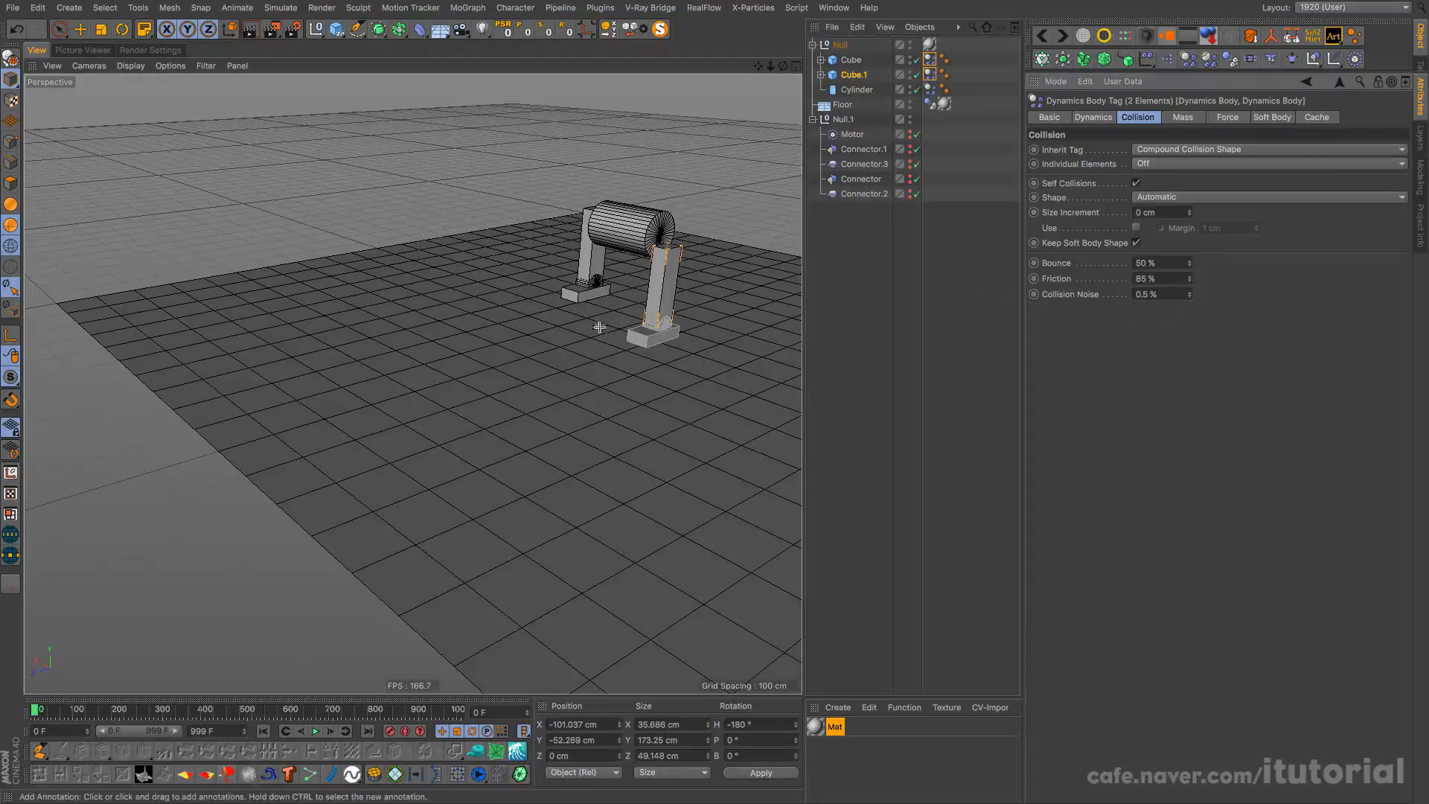
Play the walk from frame 0 in a wider view and follow the walker past the edge of the floor grid
alt+drag(580, 296, 573, 309)
alt+right_drag(574, 309, 555, 328)
alt+drag(566, 335, 574, 365)
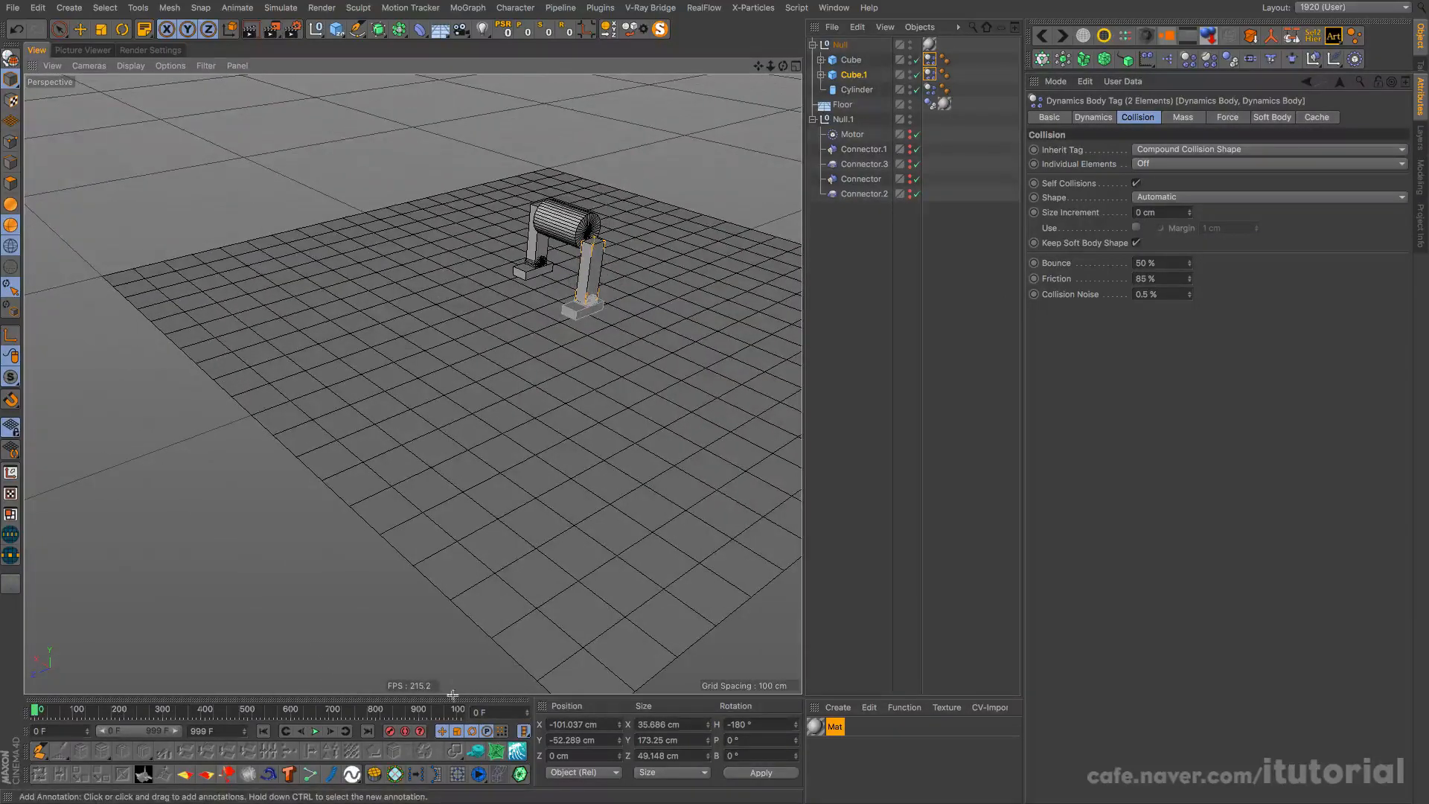
click(316, 734)
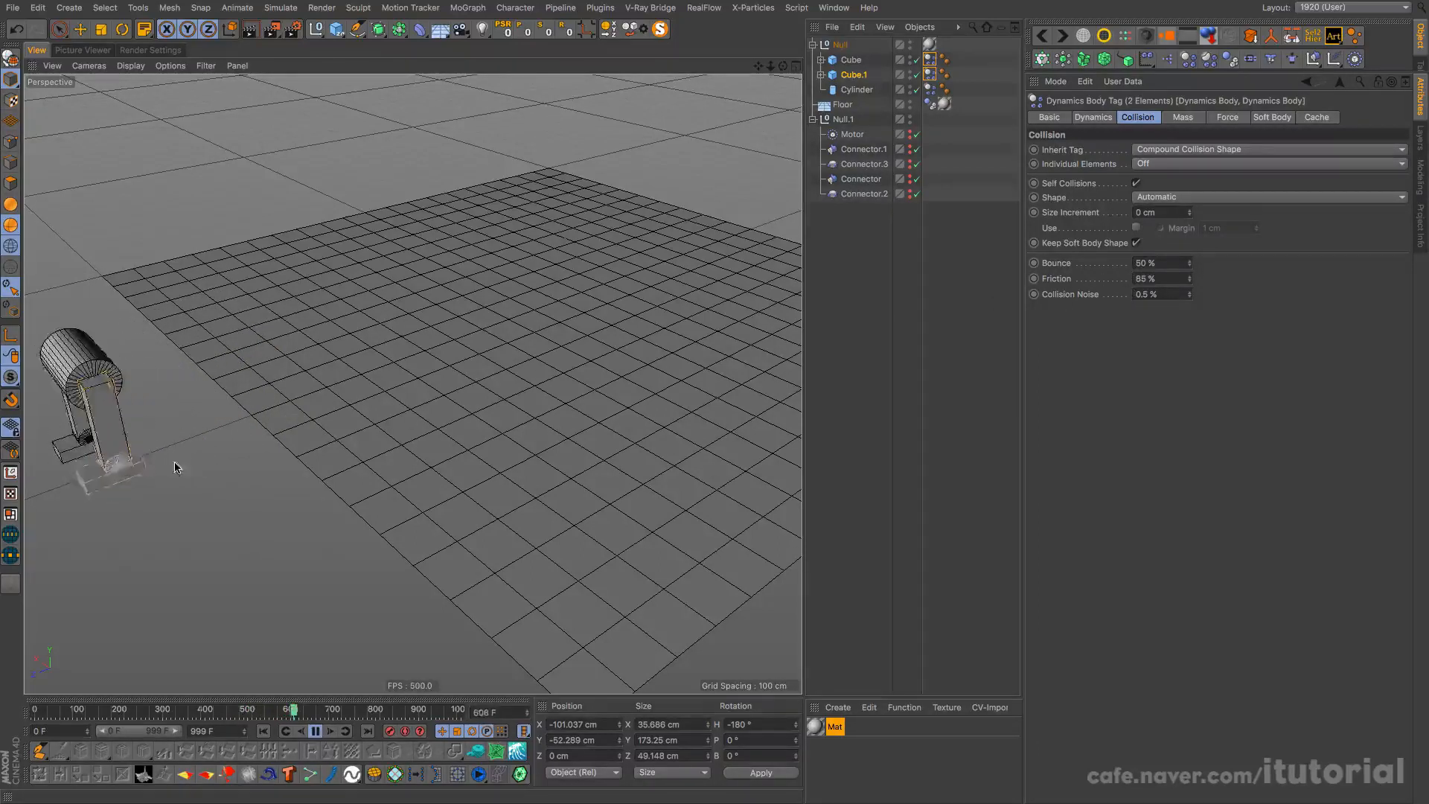
alt+middle_drag(311, 419, 425, 378)
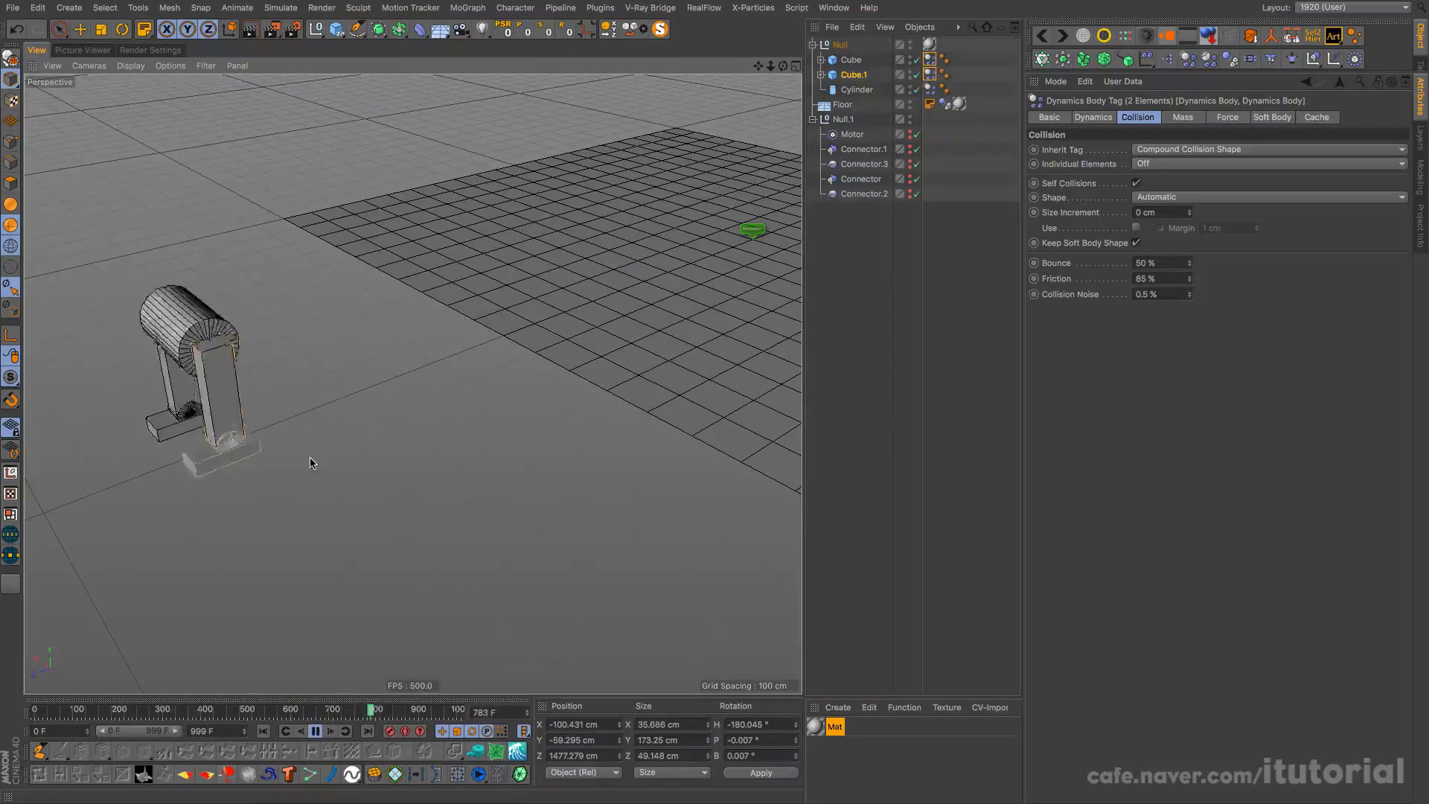
alt+middle_drag(329, 415, 386, 405)
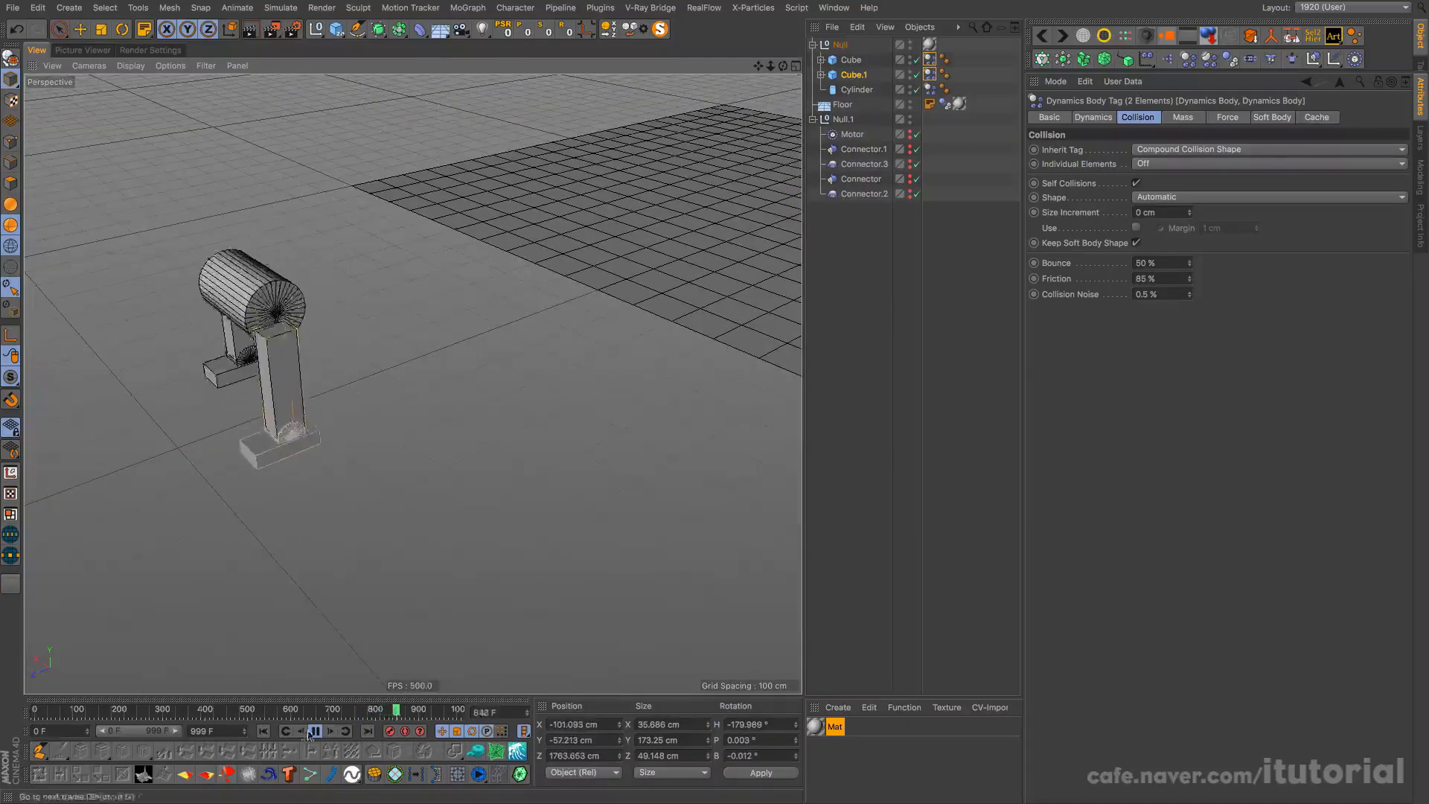
Replay the opening of the walk from frame 0 with the walker brought back into view, and return to the start
click(264, 733)
click(316, 735)
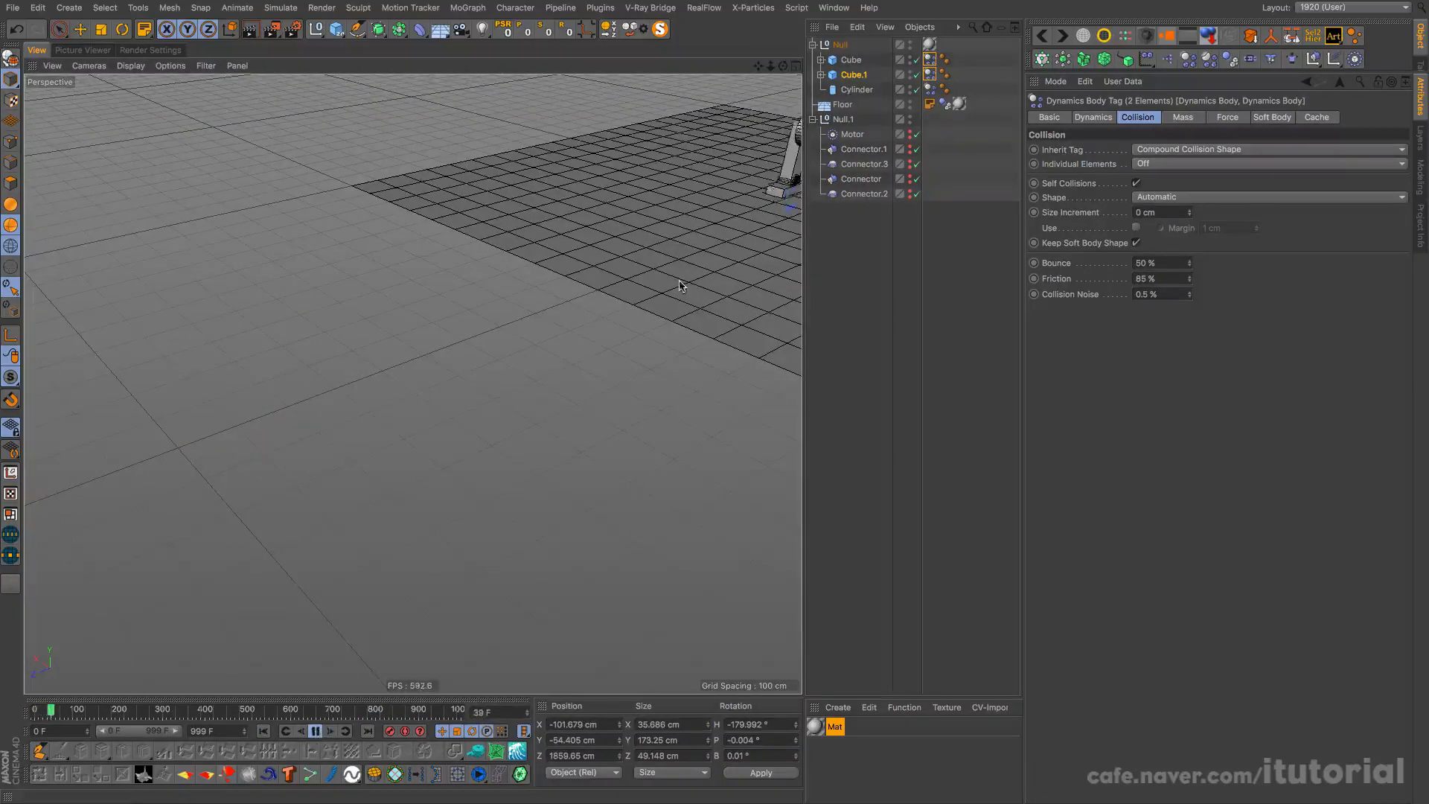
alt+middle_drag(701, 242, 566, 271)
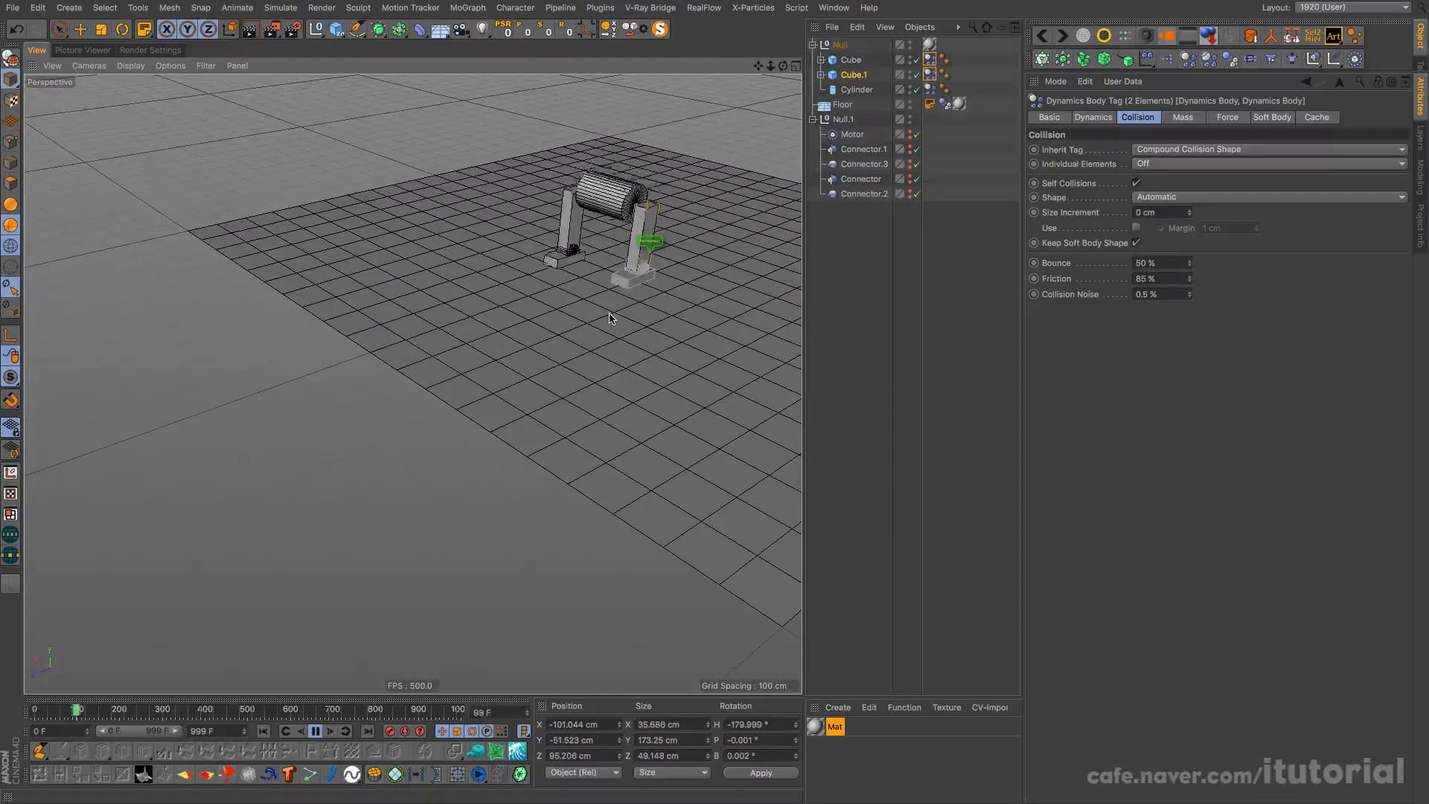
click(316, 734)
click(264, 732)
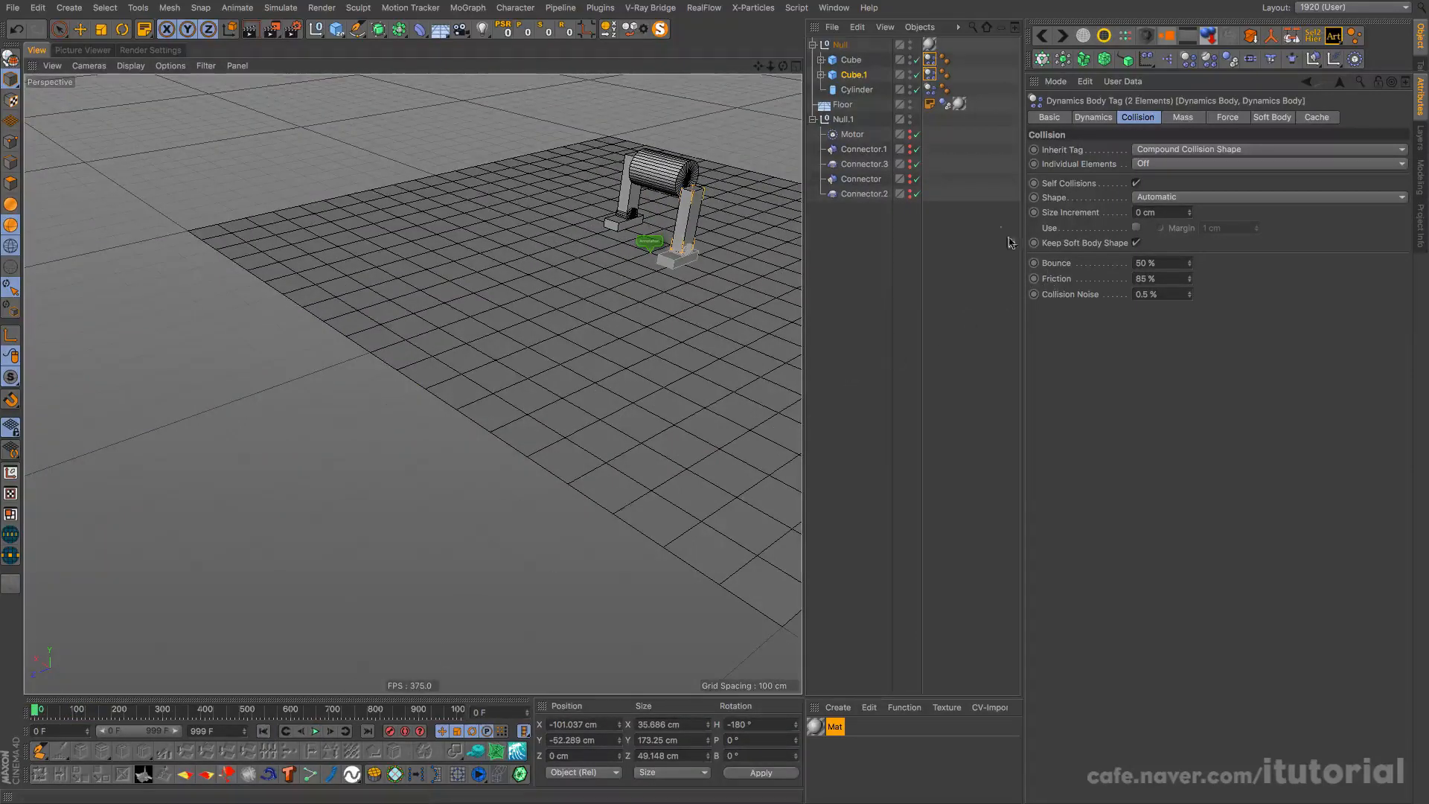
Delete the annotation tag from the Floor object
click(929, 104)
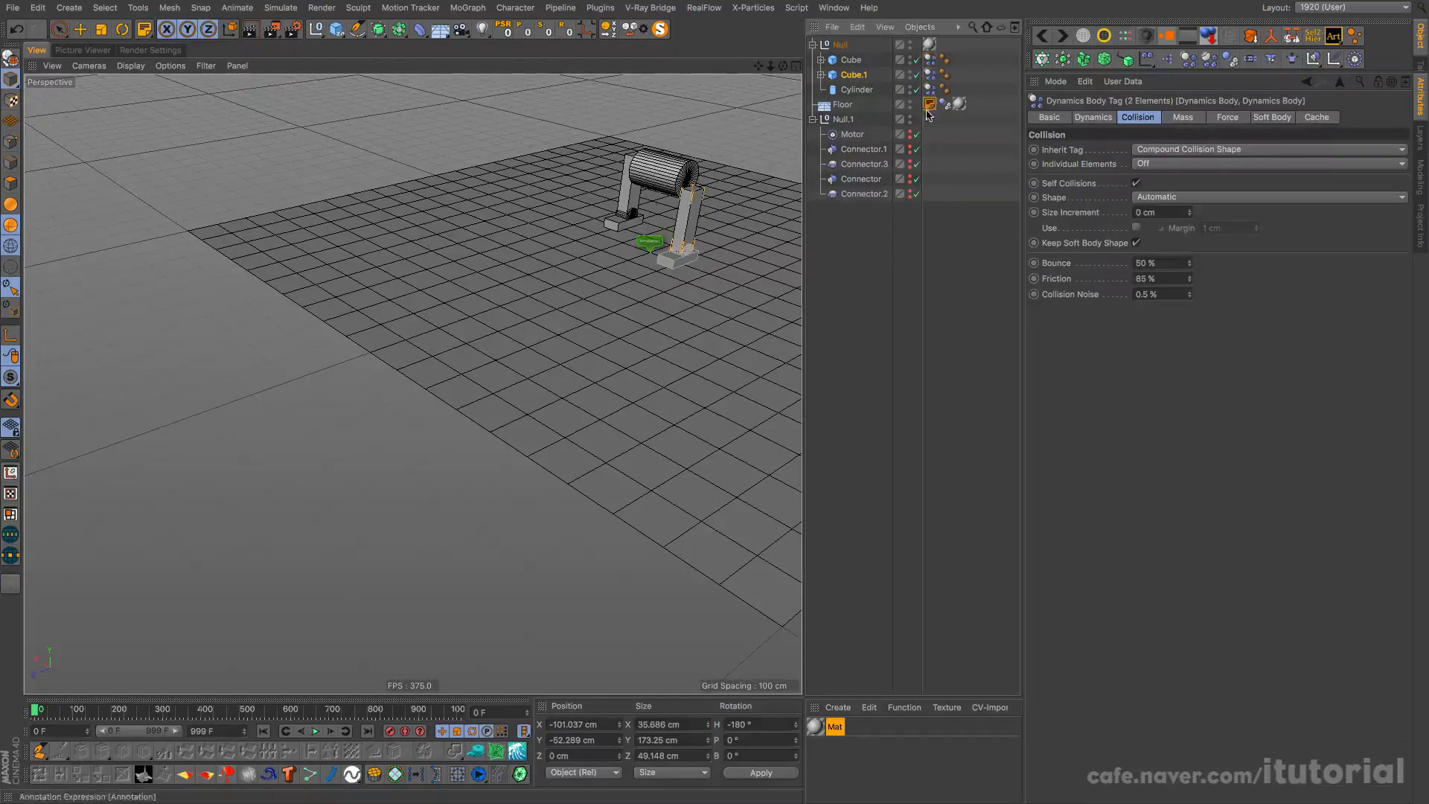
key(Delete)
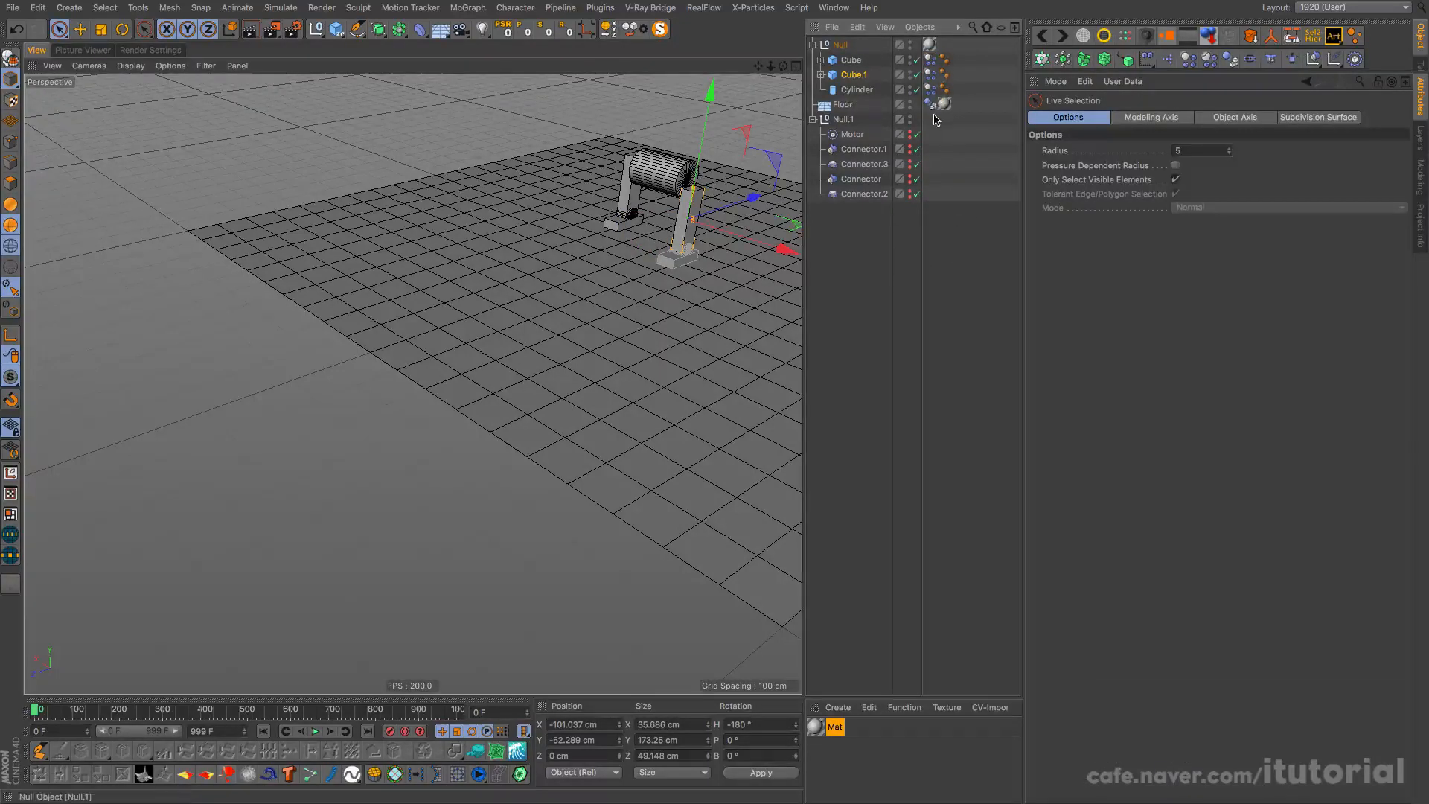
Set the collision friction to 300% on the dynamics body tags of Cube, Cube.1, Cylinder and Floor, and play the walk to test it
drag(929, 58, 930, 57)
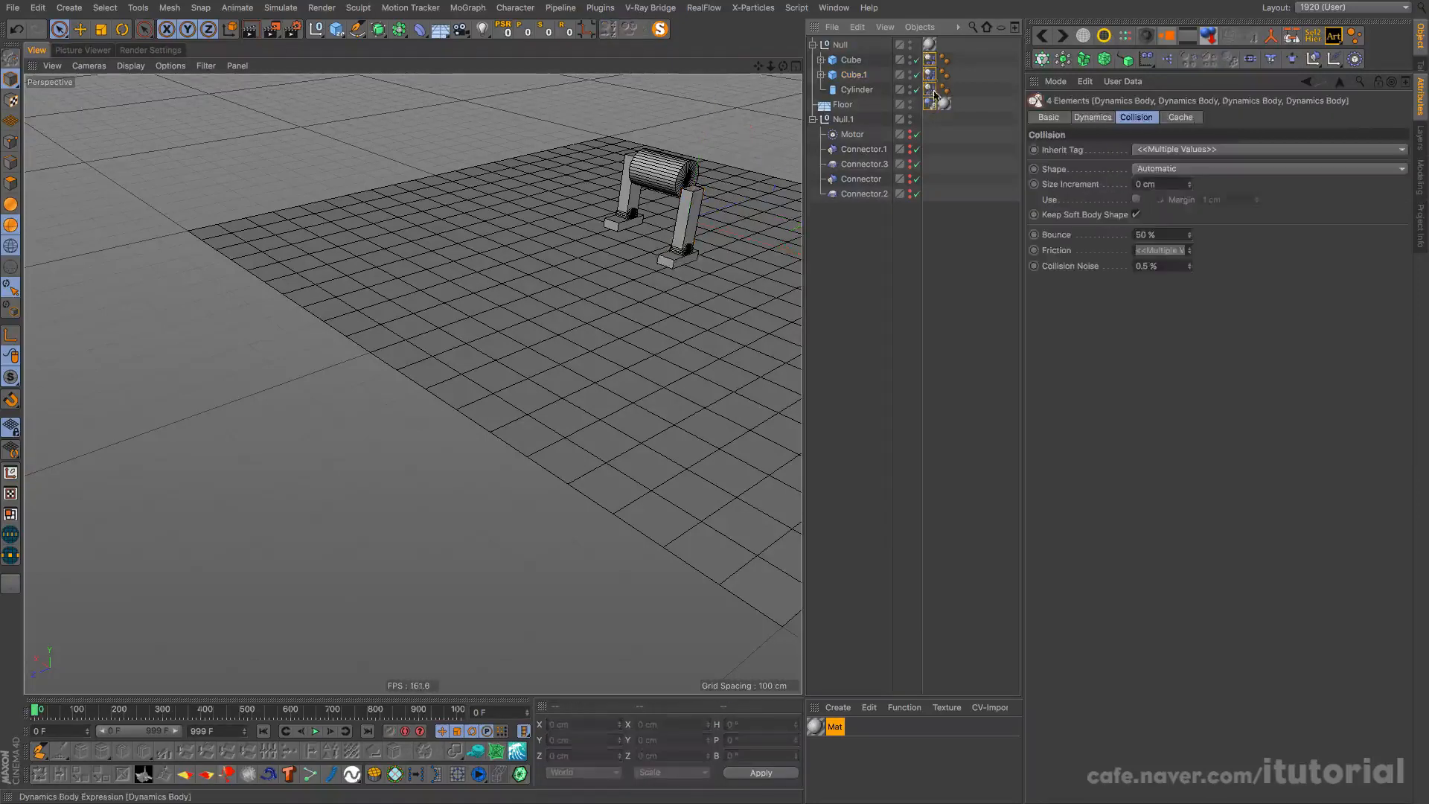
click(1157, 250)
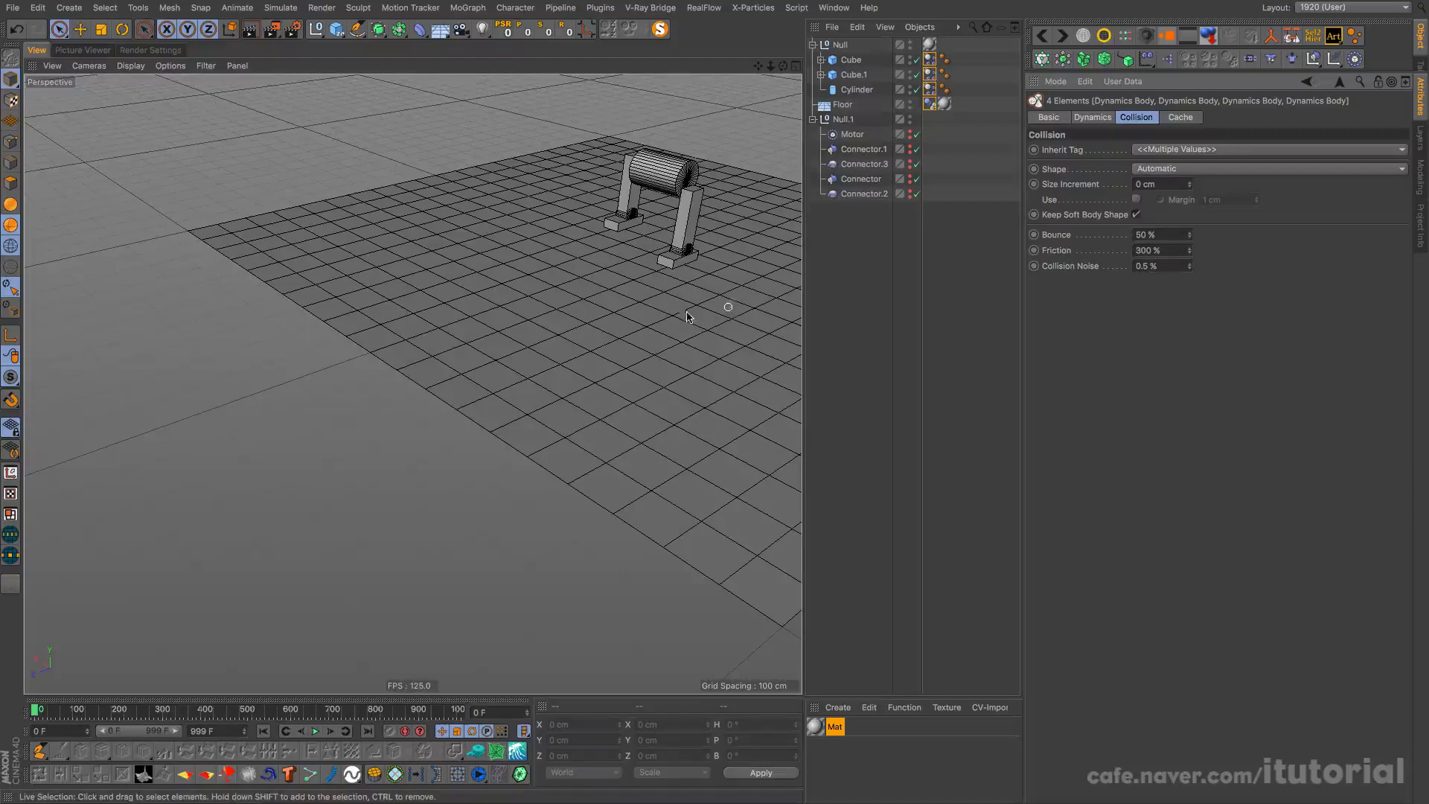
click(316, 731)
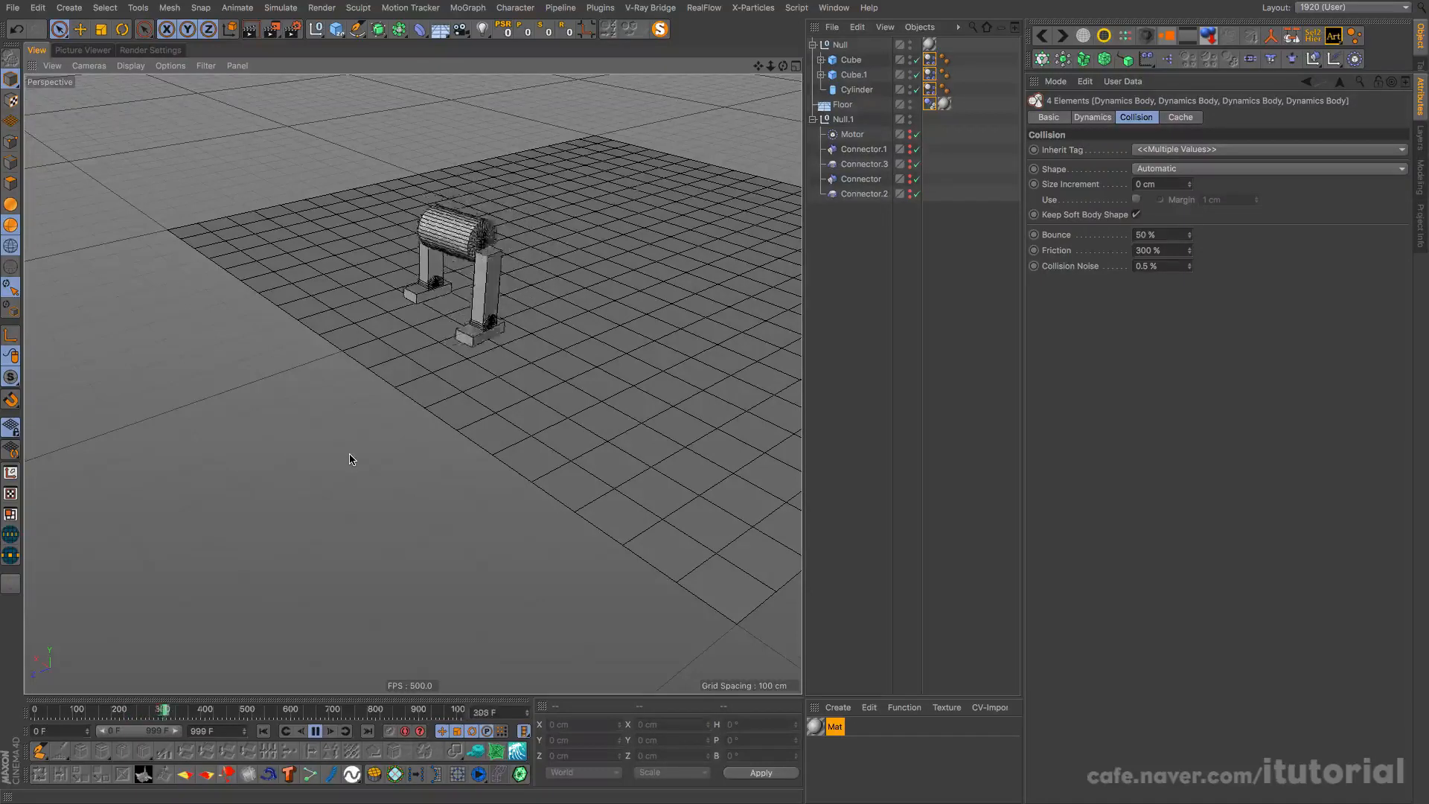
click(316, 731)
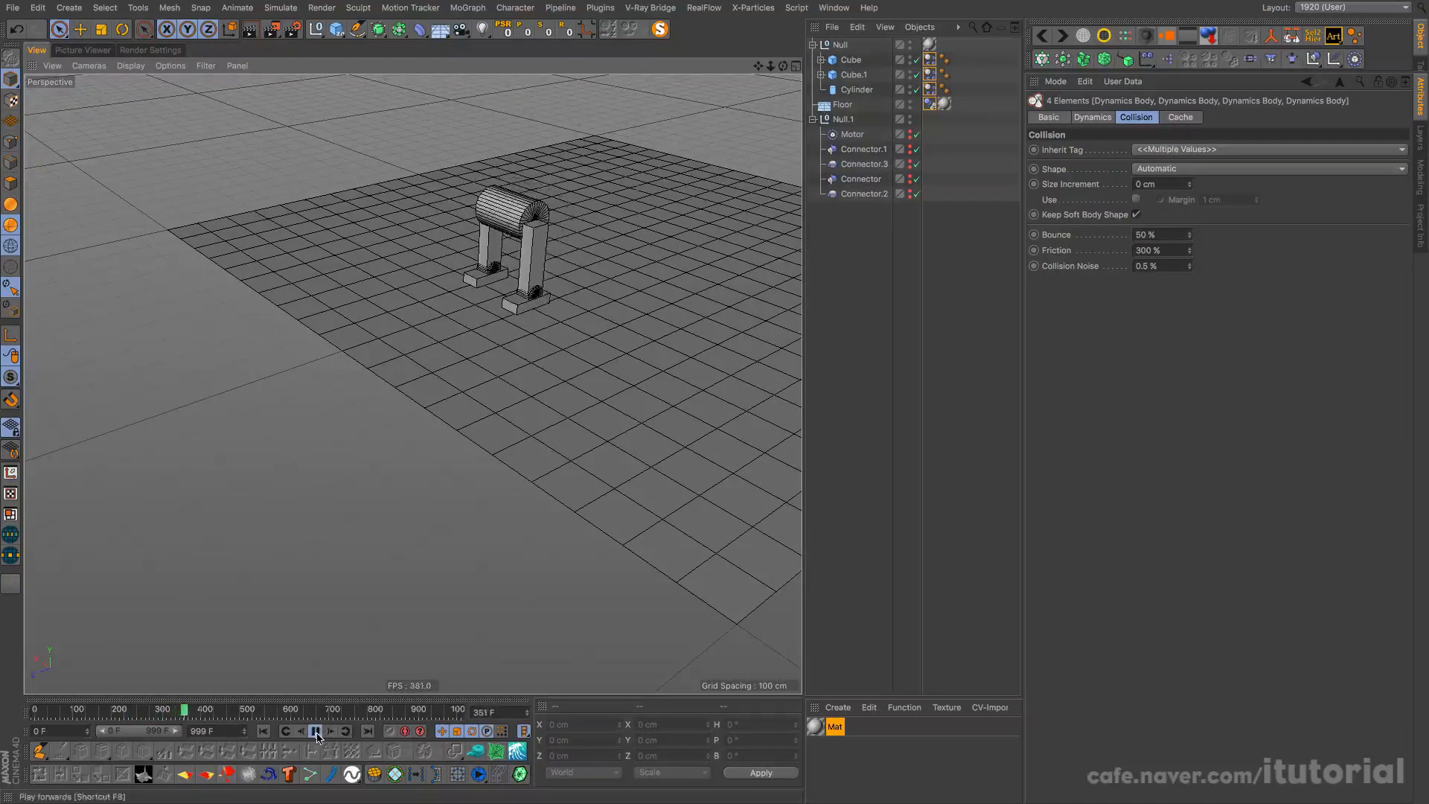
click(263, 731)
click(990, 241)
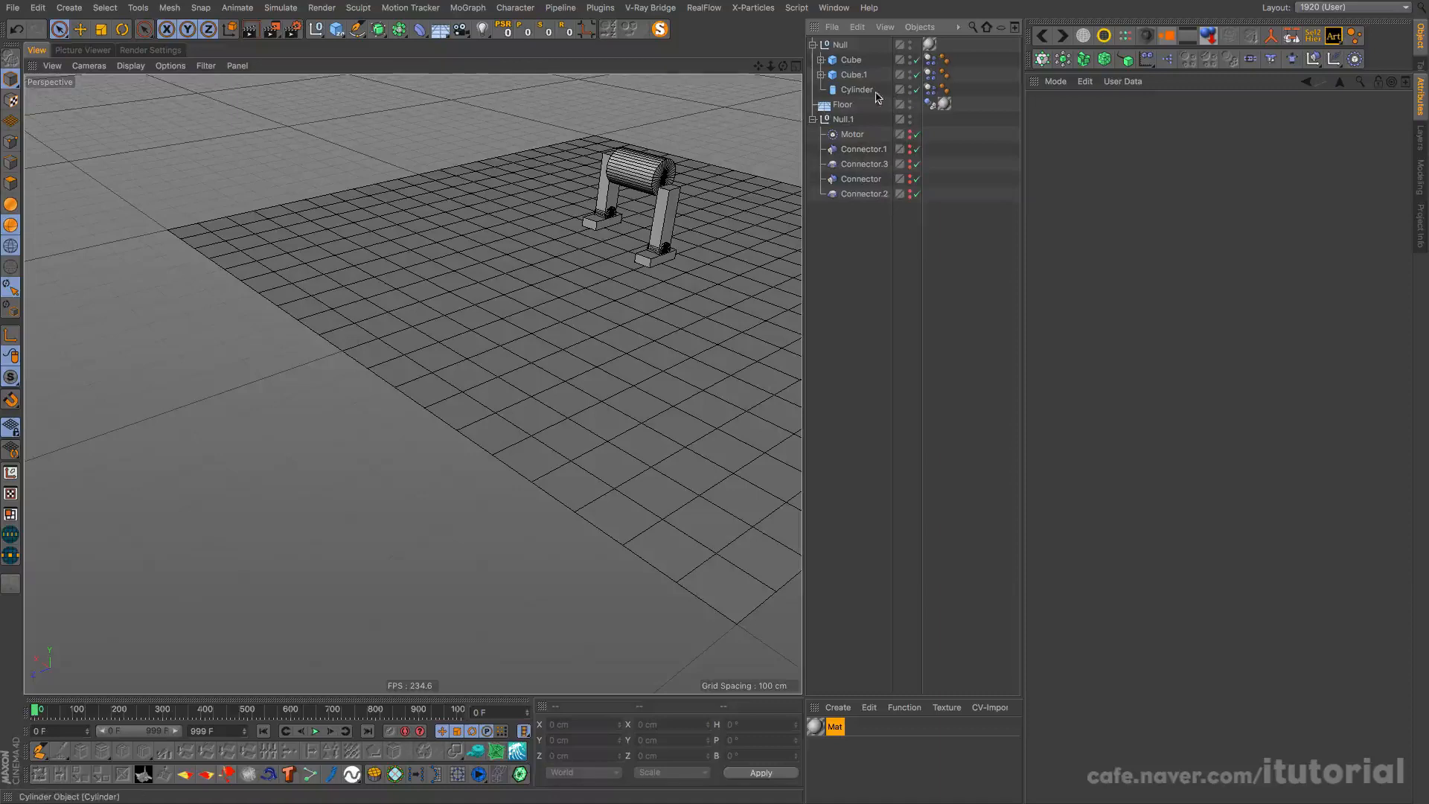
Set the Motor's torque to 80, play the walk to test it, and return to frame 0
click(853, 135)
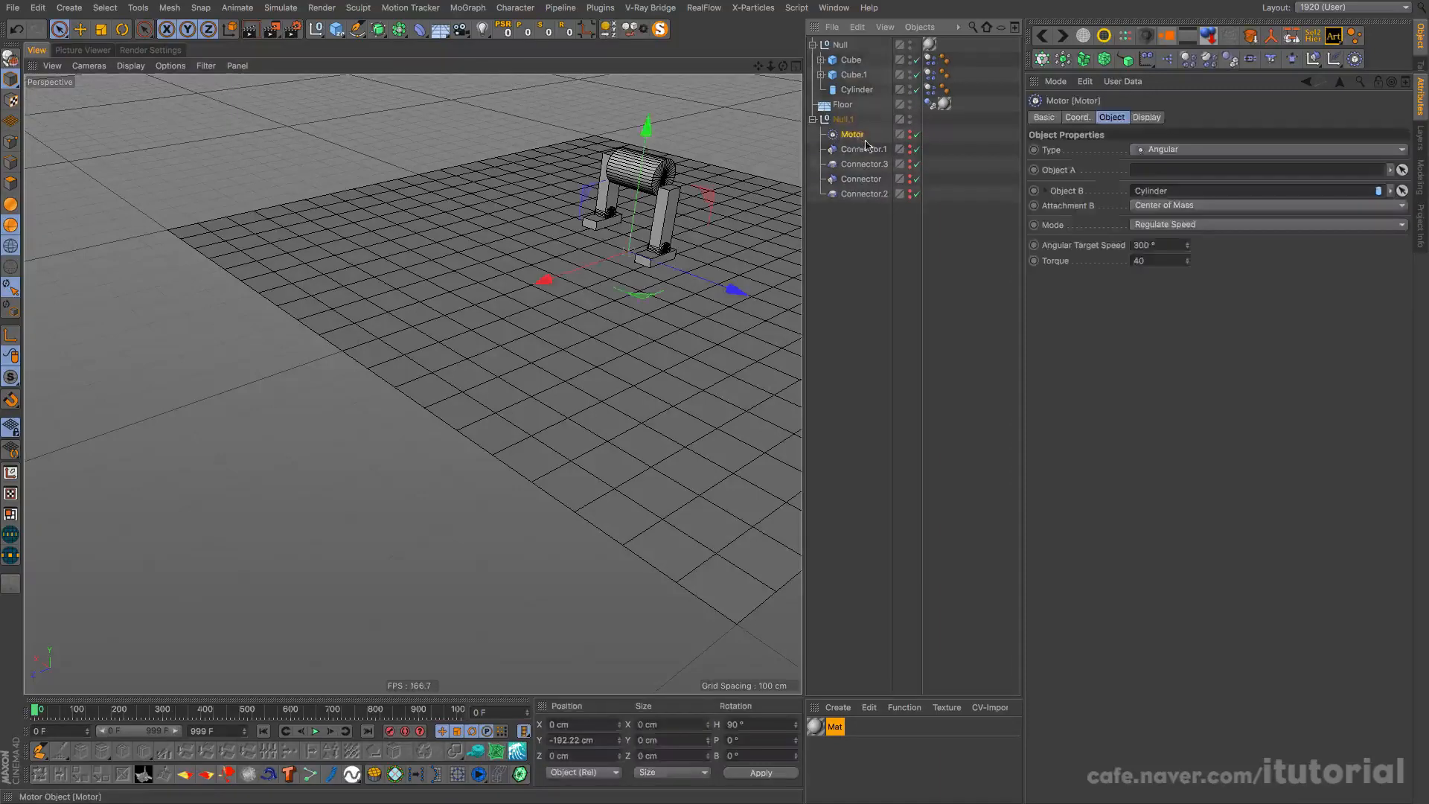
double_click(1134, 261)
text(40)
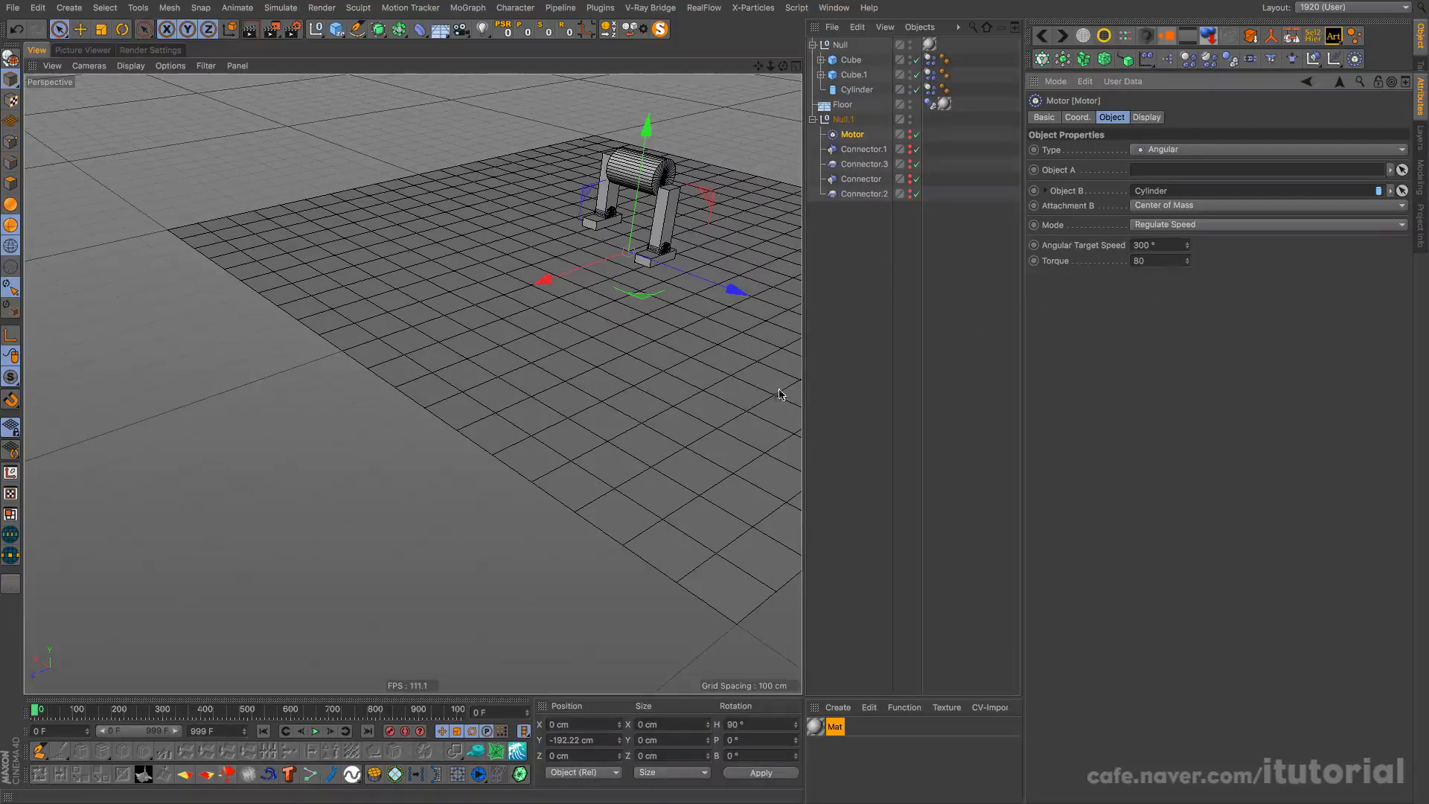
click(315, 732)
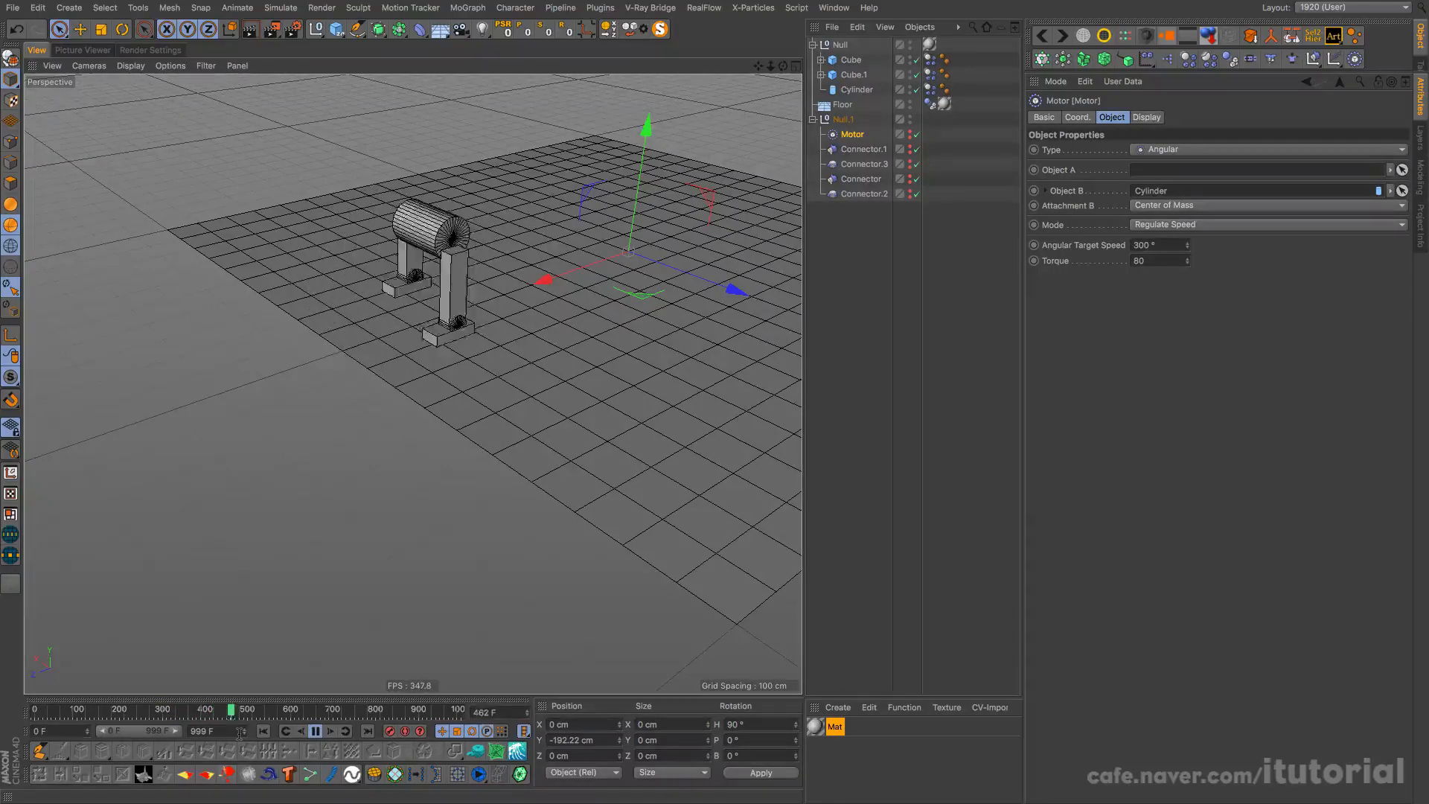
key(space)
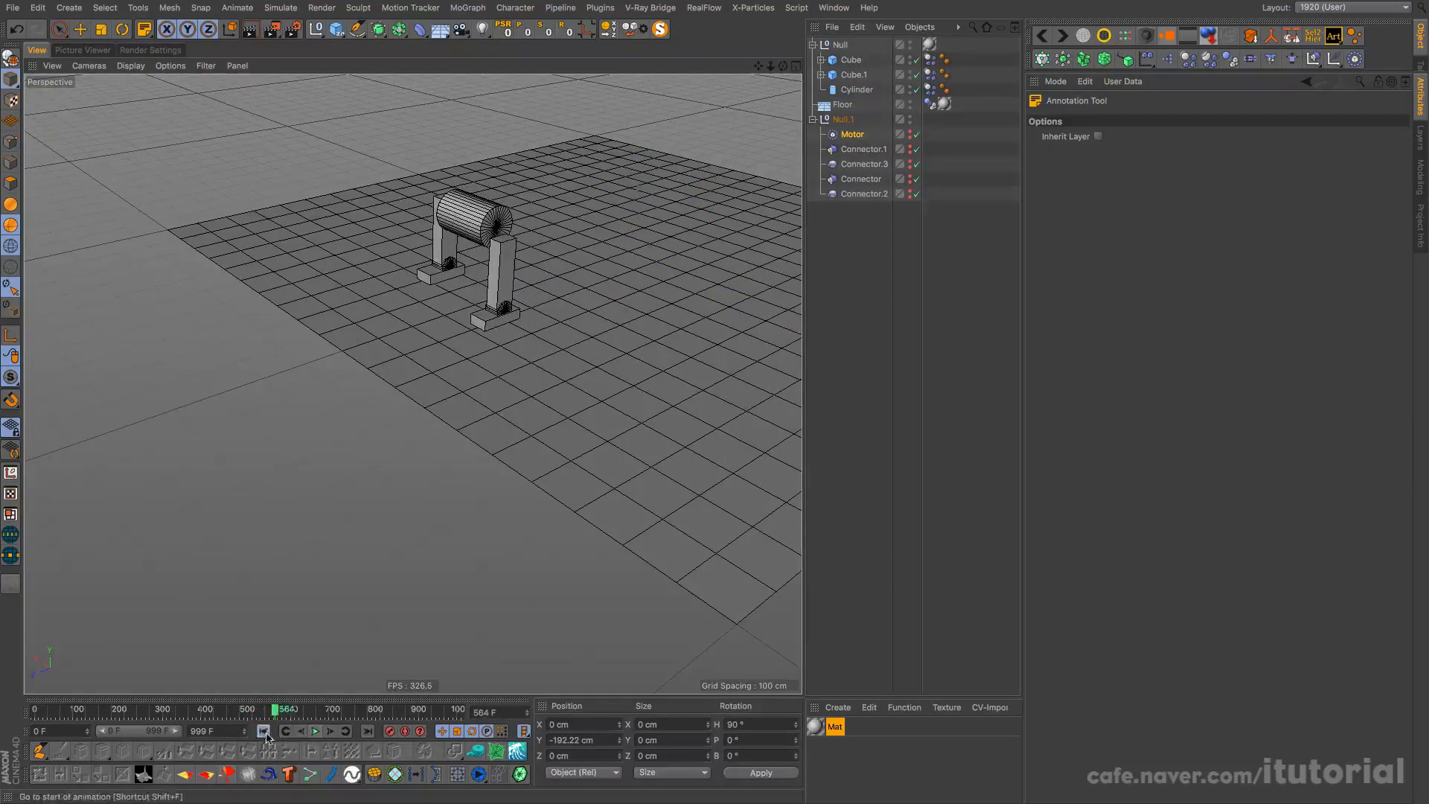
click(265, 734)
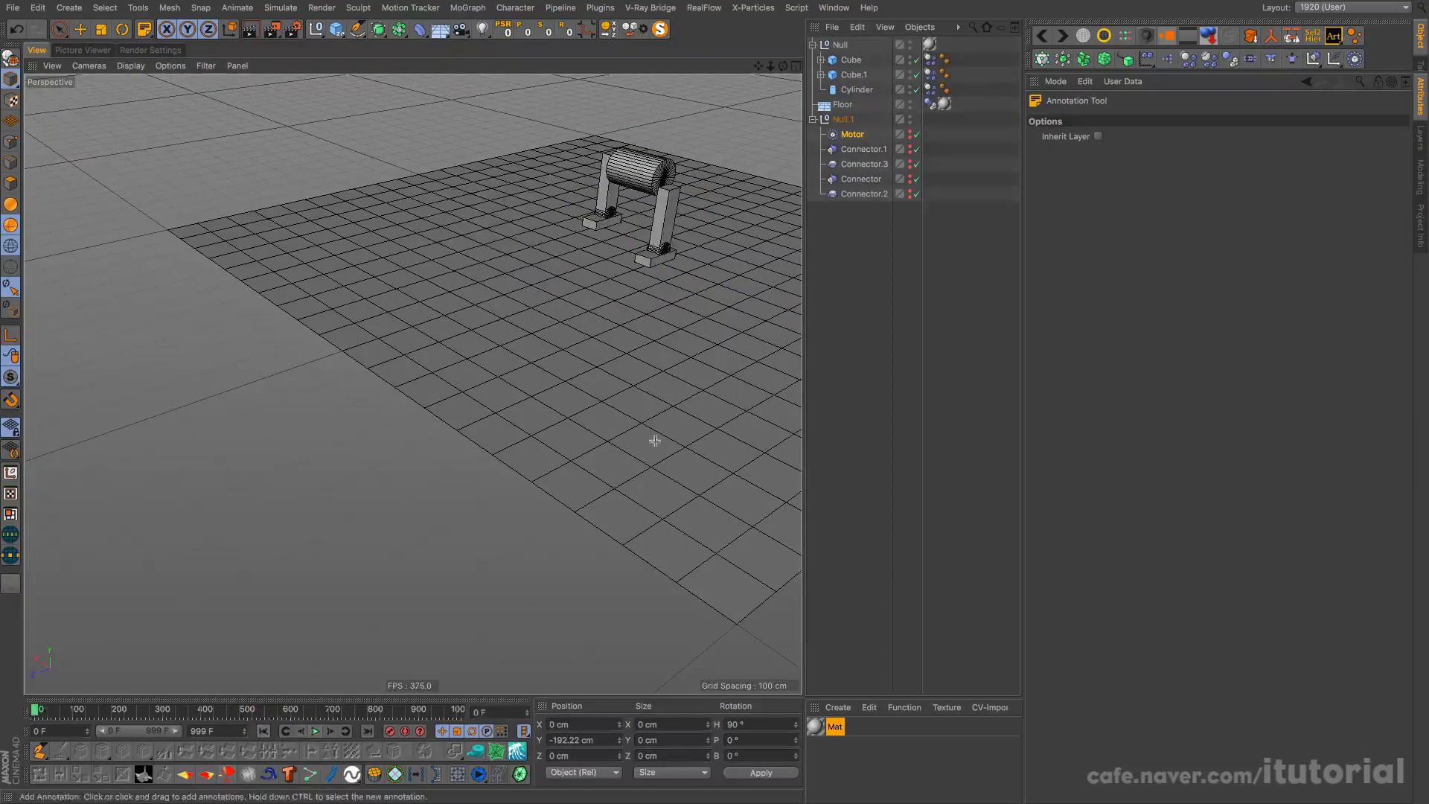
Set the Motor's torque to 300, play the walk to test it, and return to frame 0
click(835, 139)
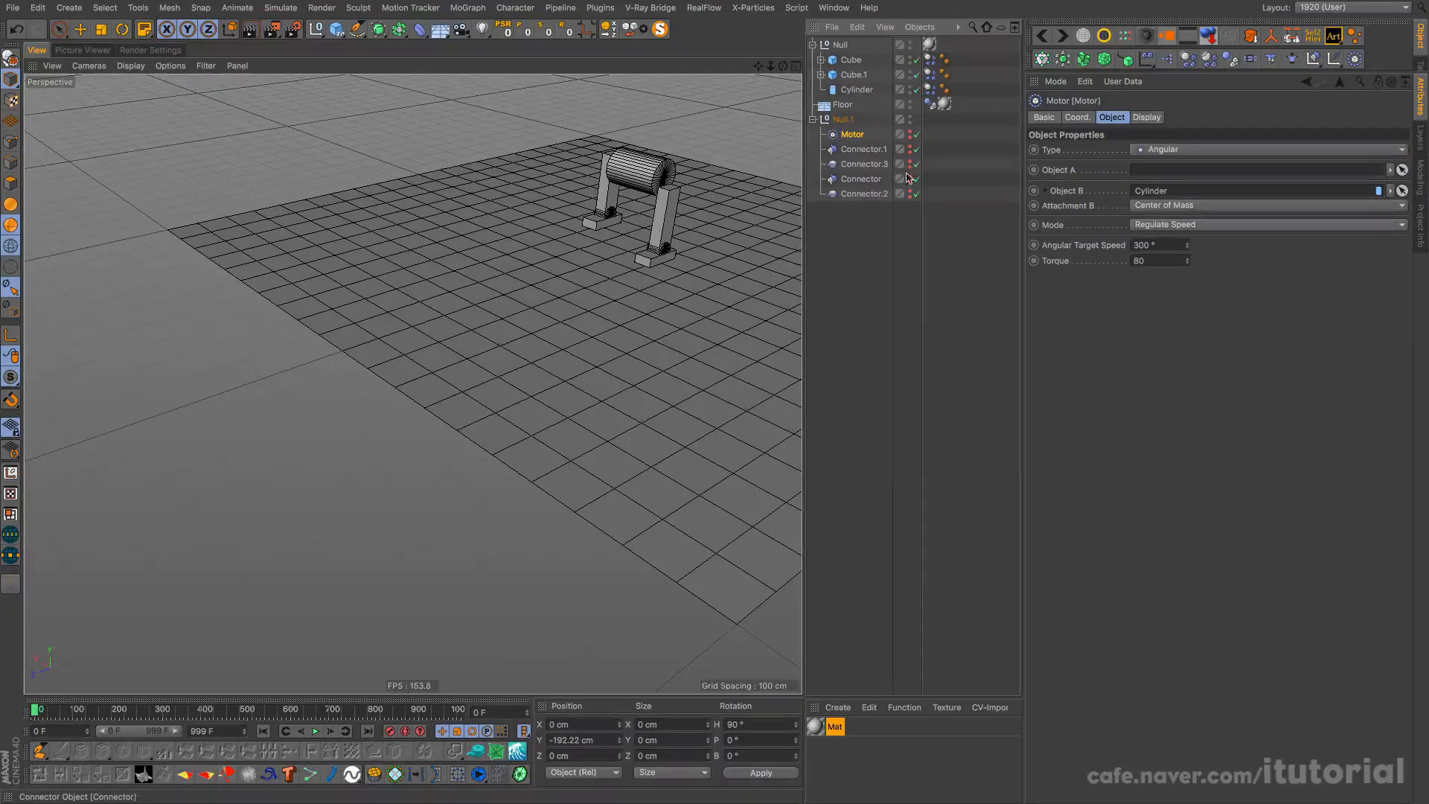
click(1152, 260)
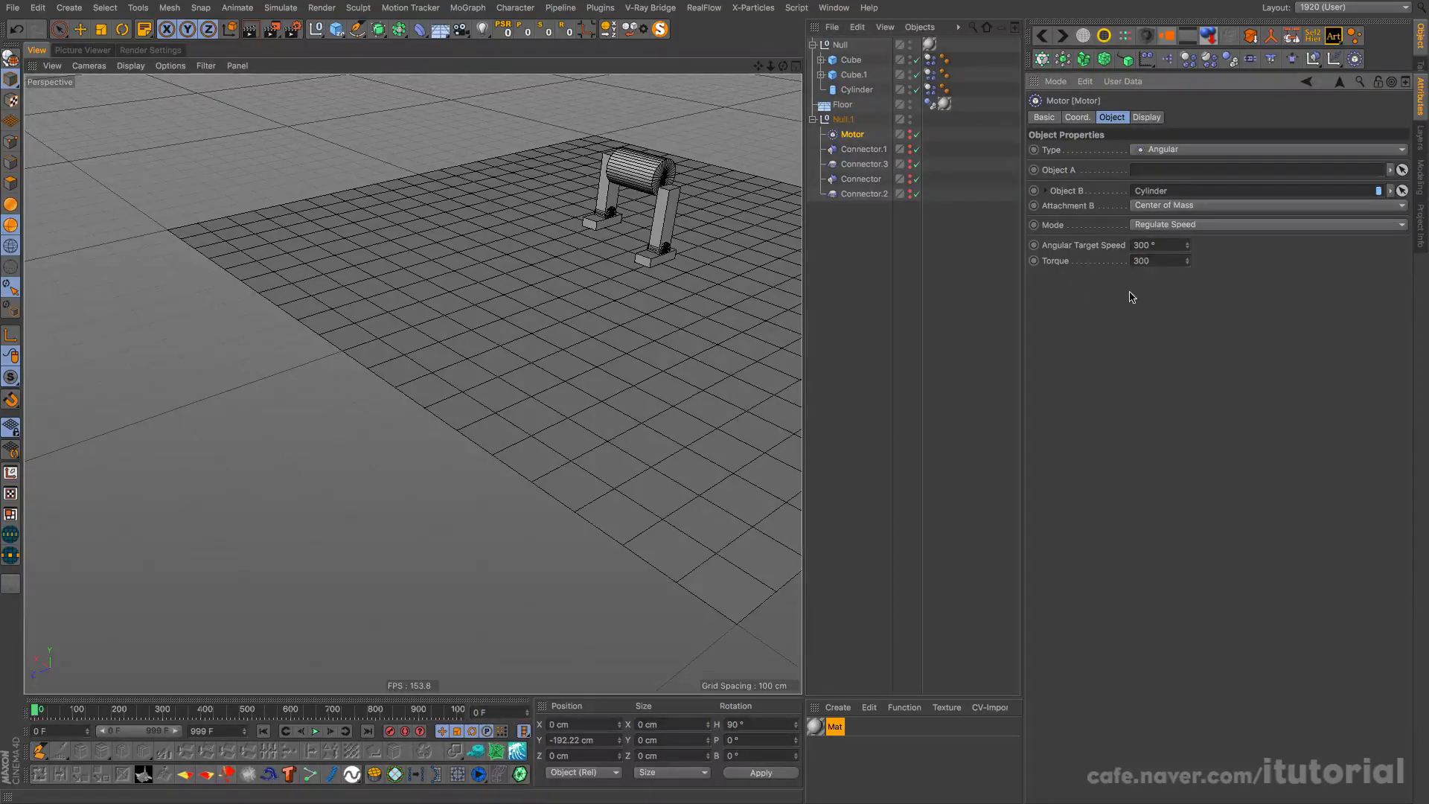
key(F8)
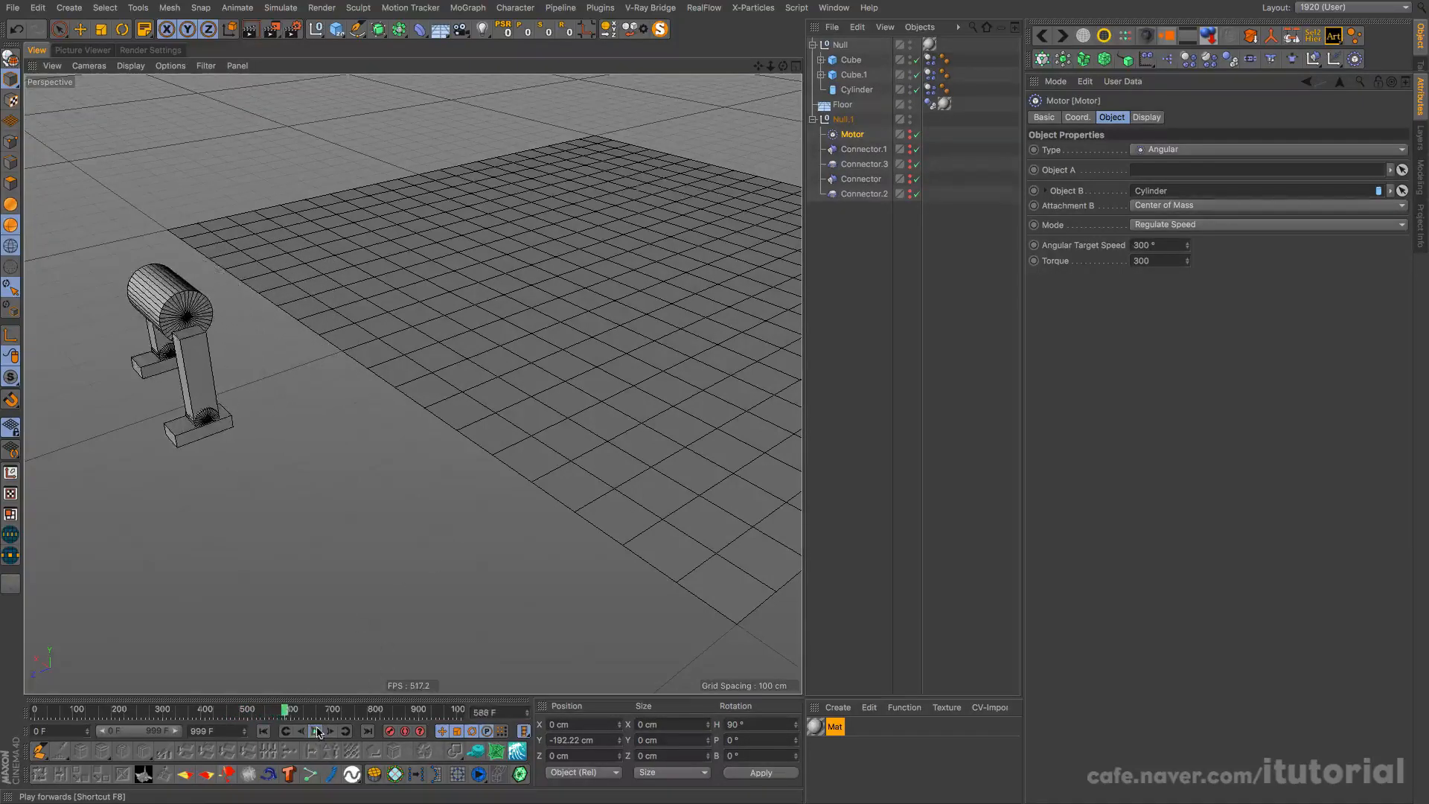
click(265, 734)
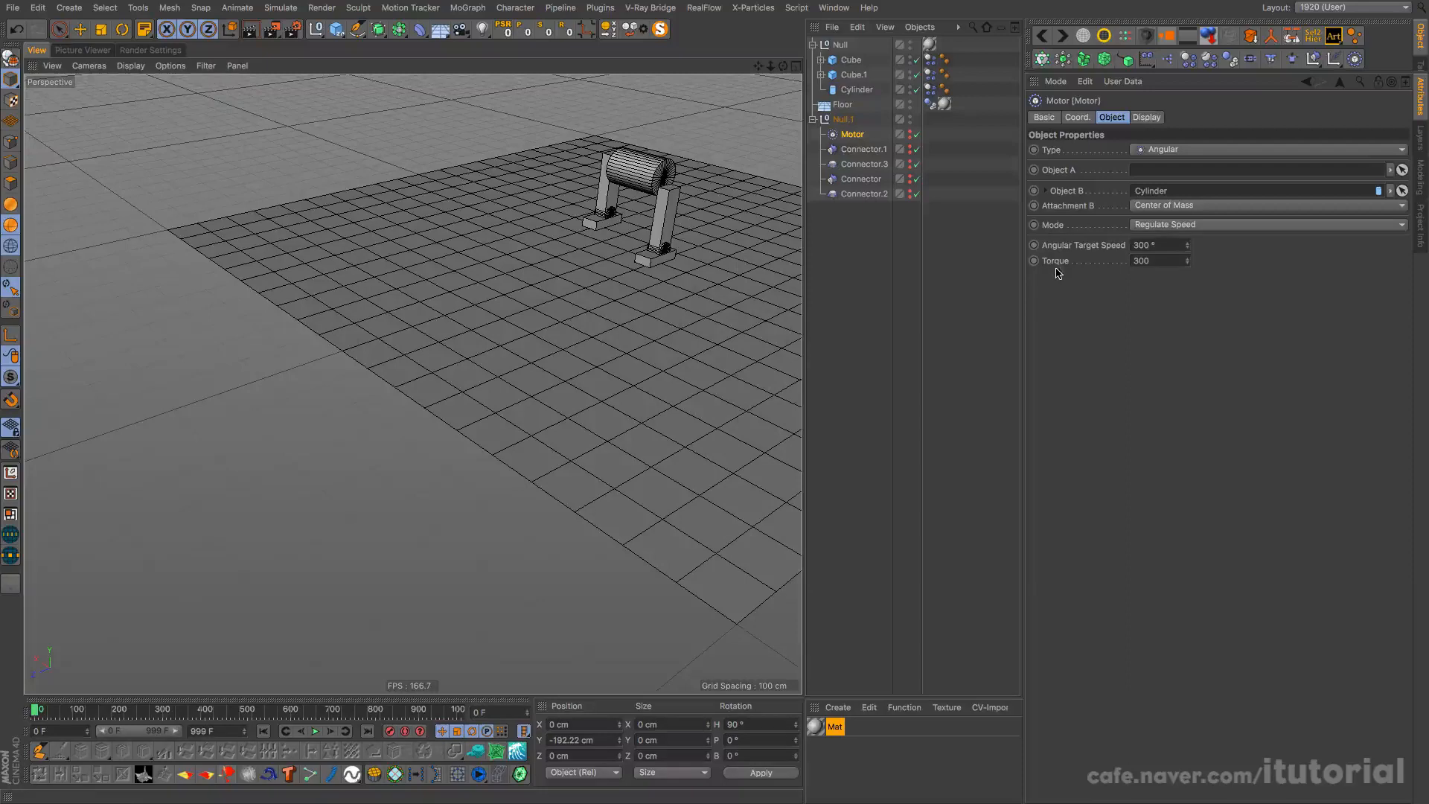
Open the Motor's torque value for editing
click(1154, 262)
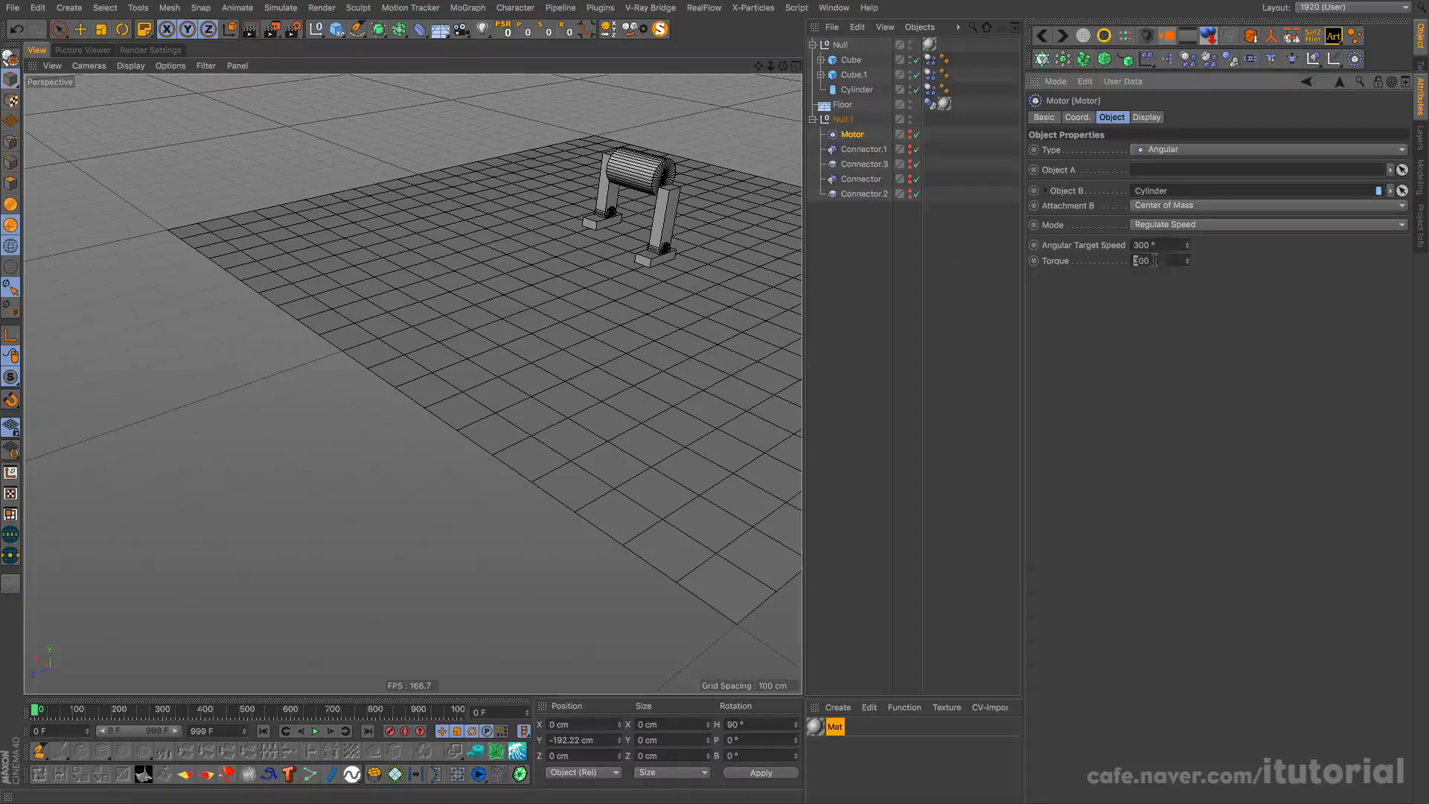